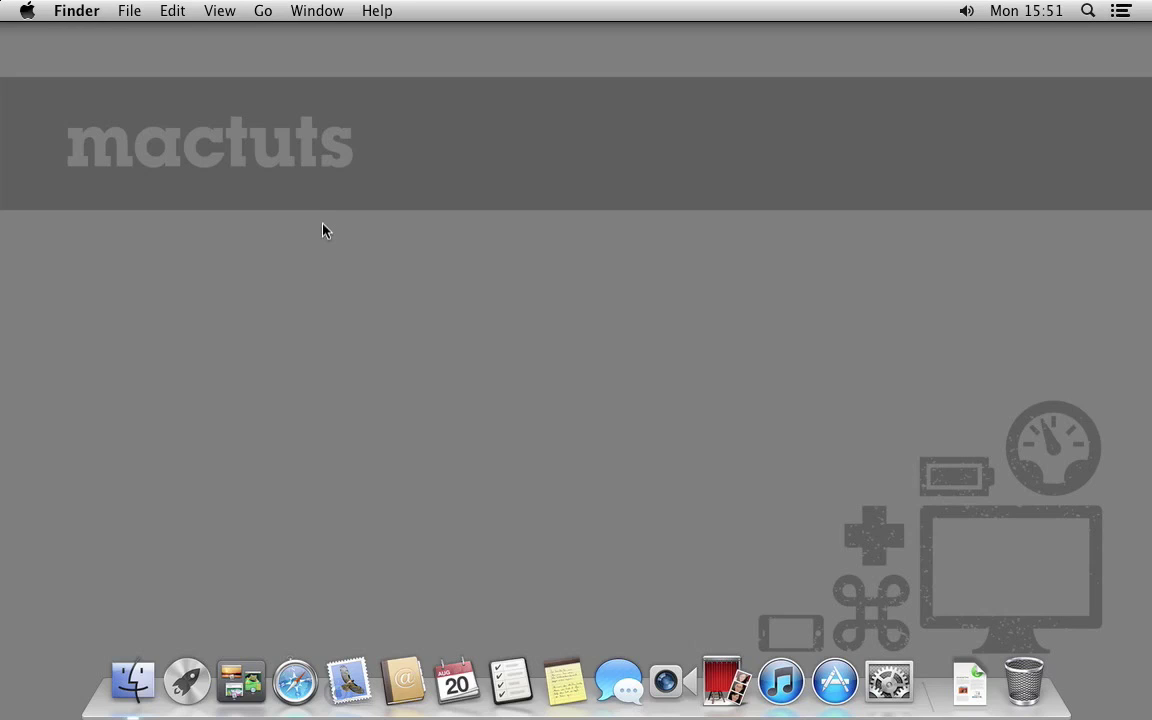
Step: Go to Finder's Utilities folder and select the Disk Utility app
left_click(264, 11)
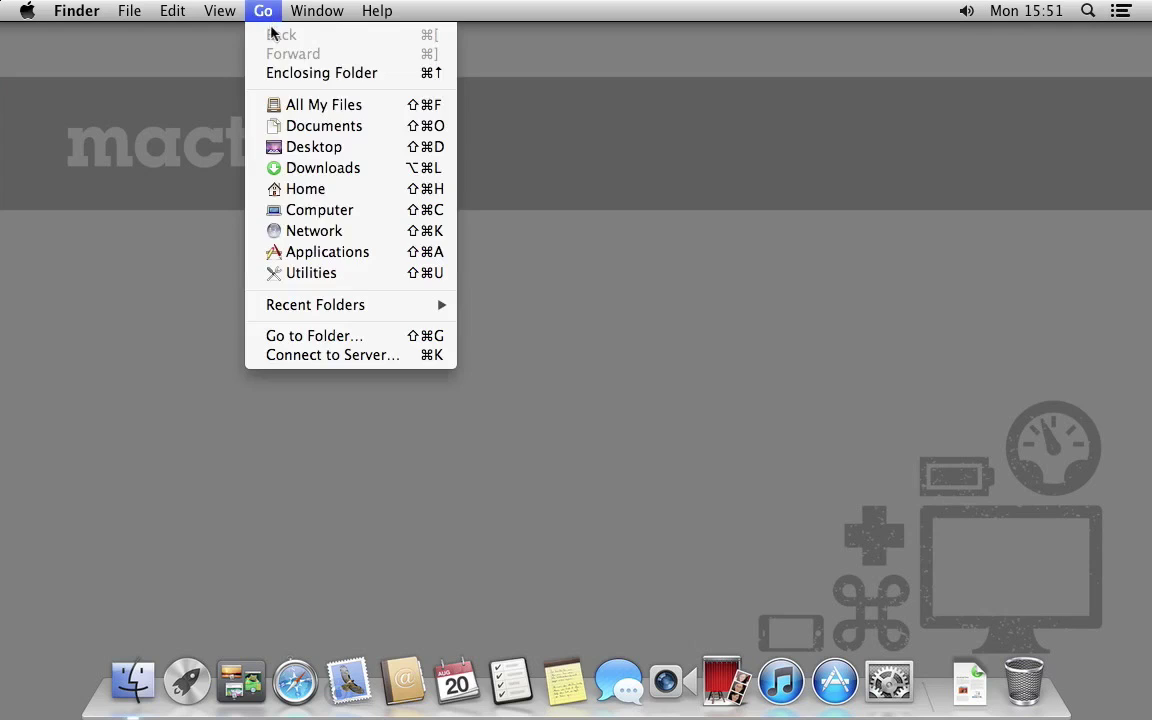
left_click(369, 273)
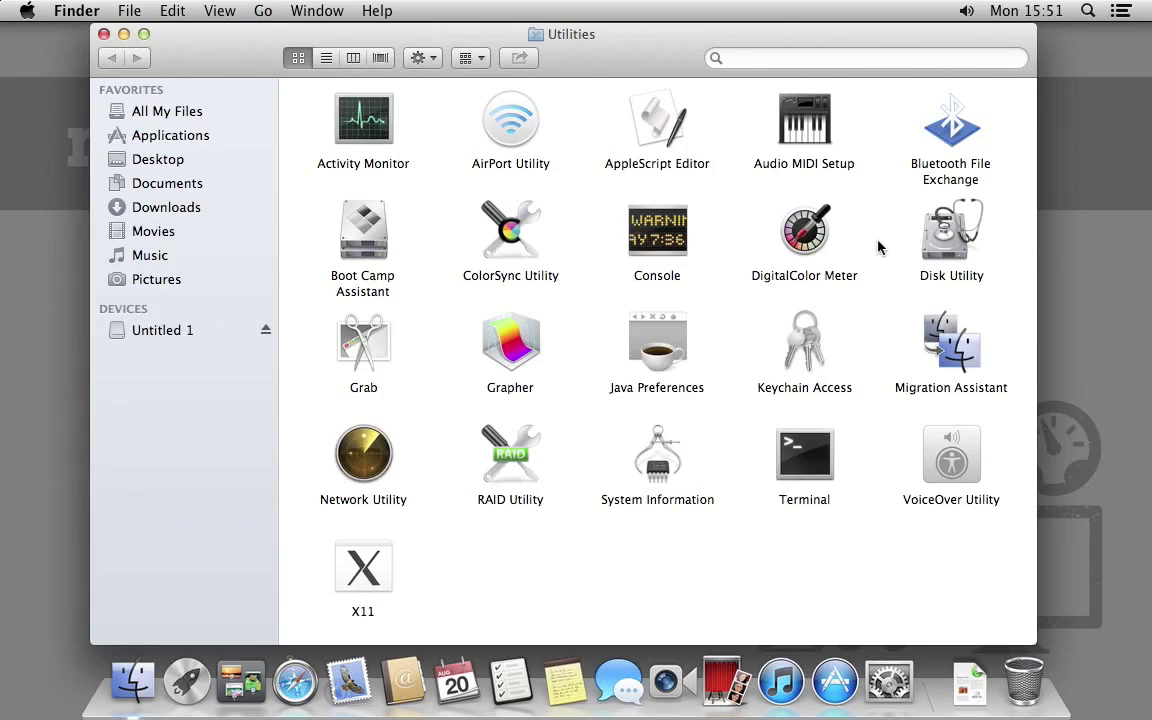
left_click(948, 233)
Step: Launch Disk Utility and give the 320.07 GB external disk a 3 Partitions layout
double_click(948, 233)
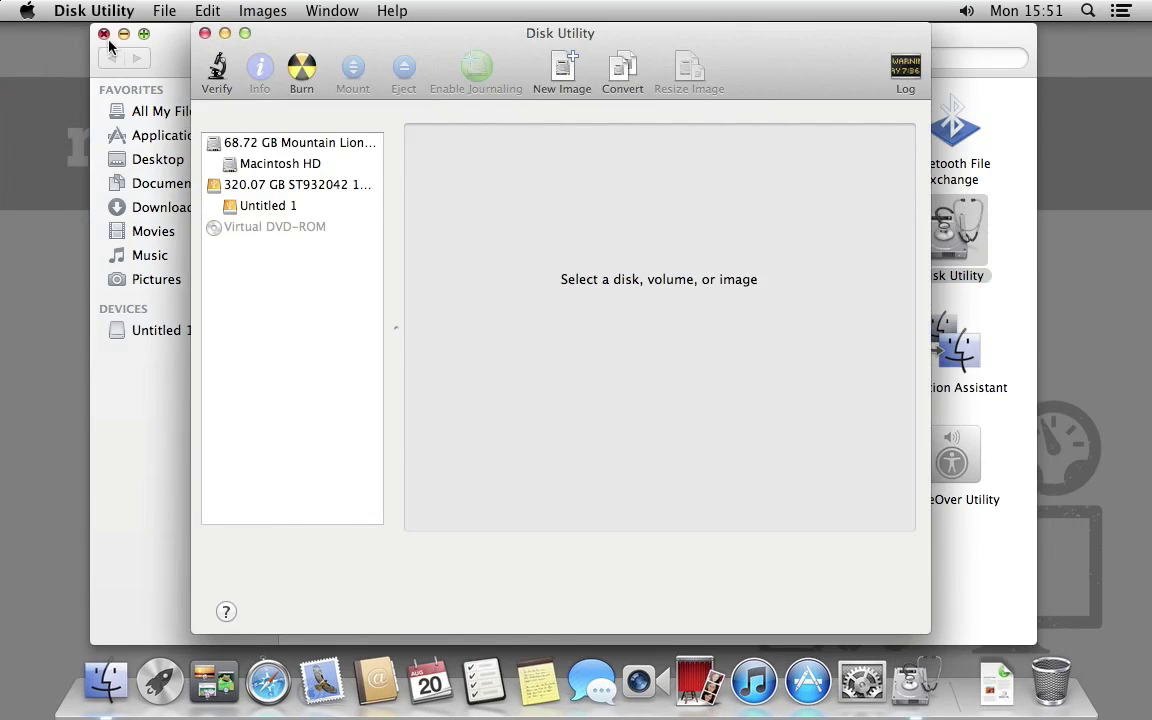
left_click(105, 36)
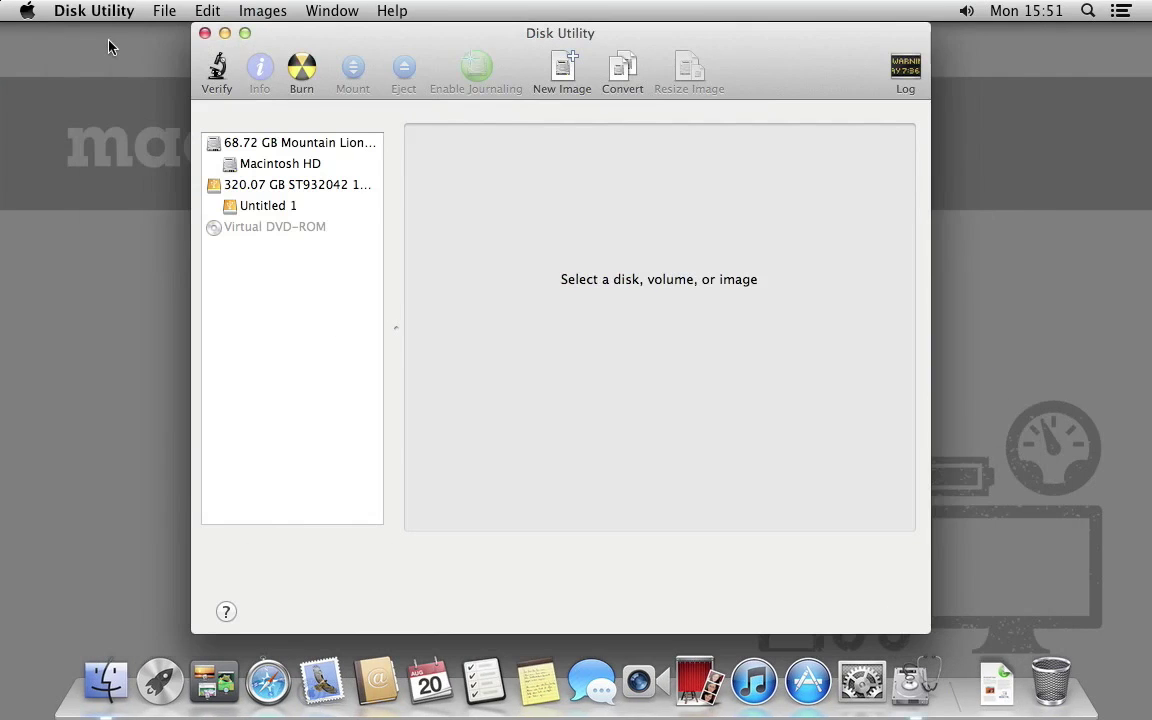
left_click(305, 189)
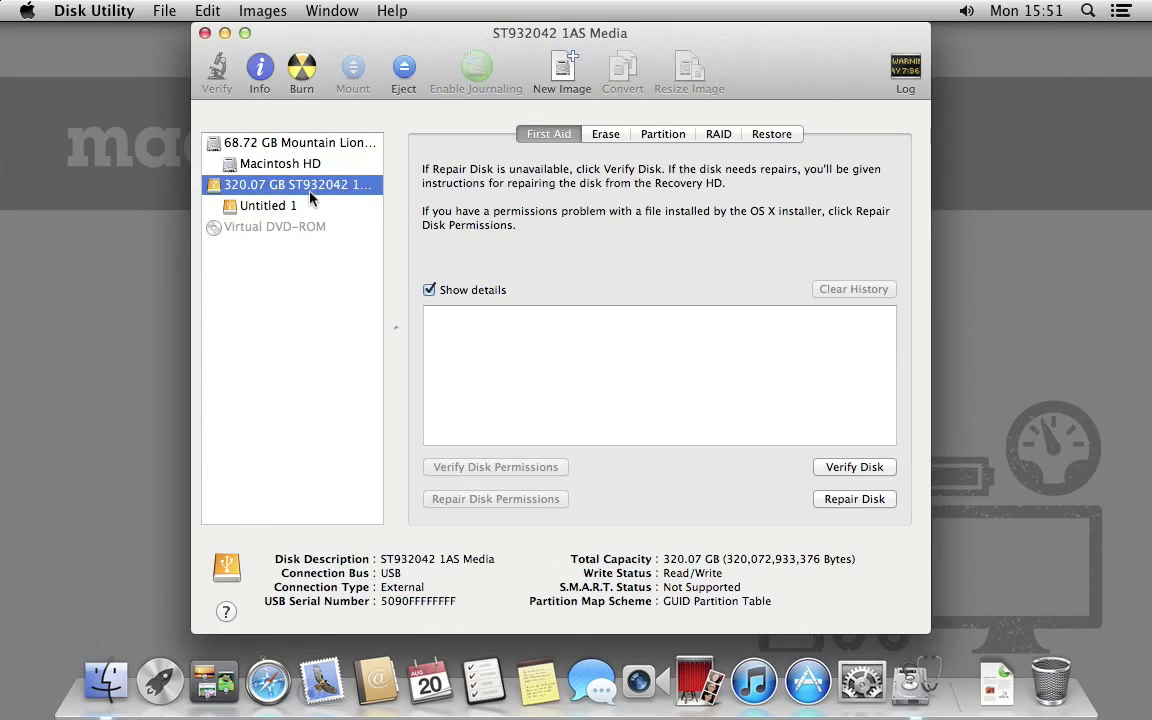
left_click(651, 138)
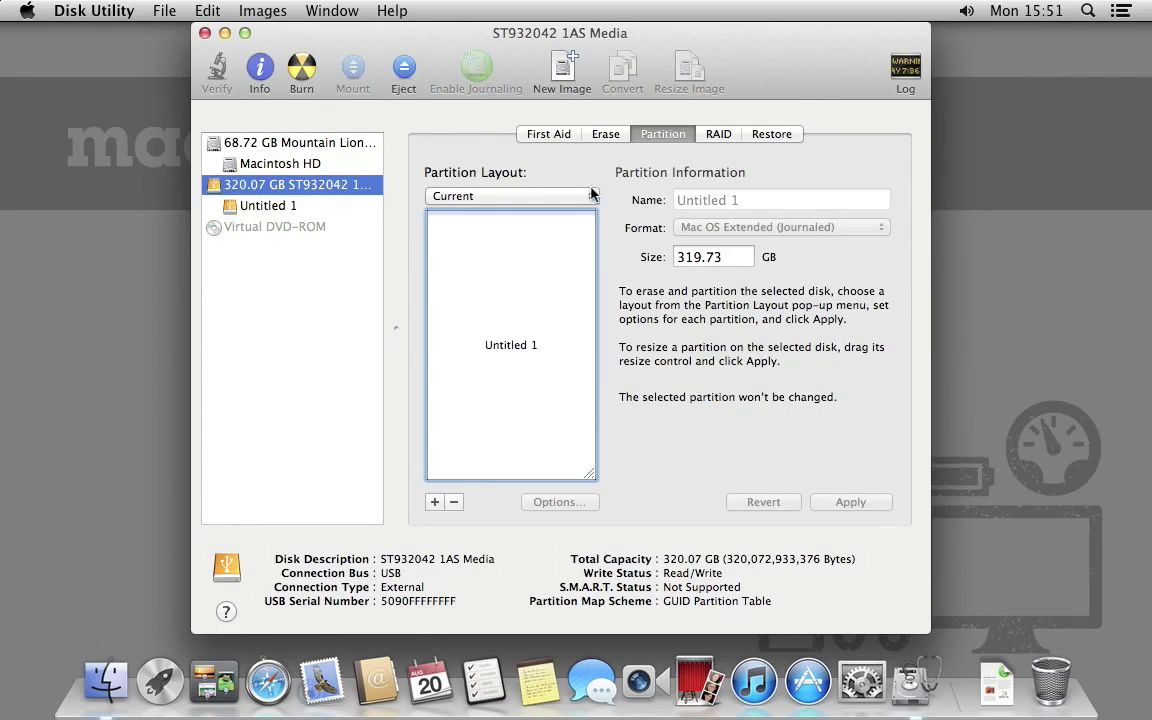
left_click(592, 194)
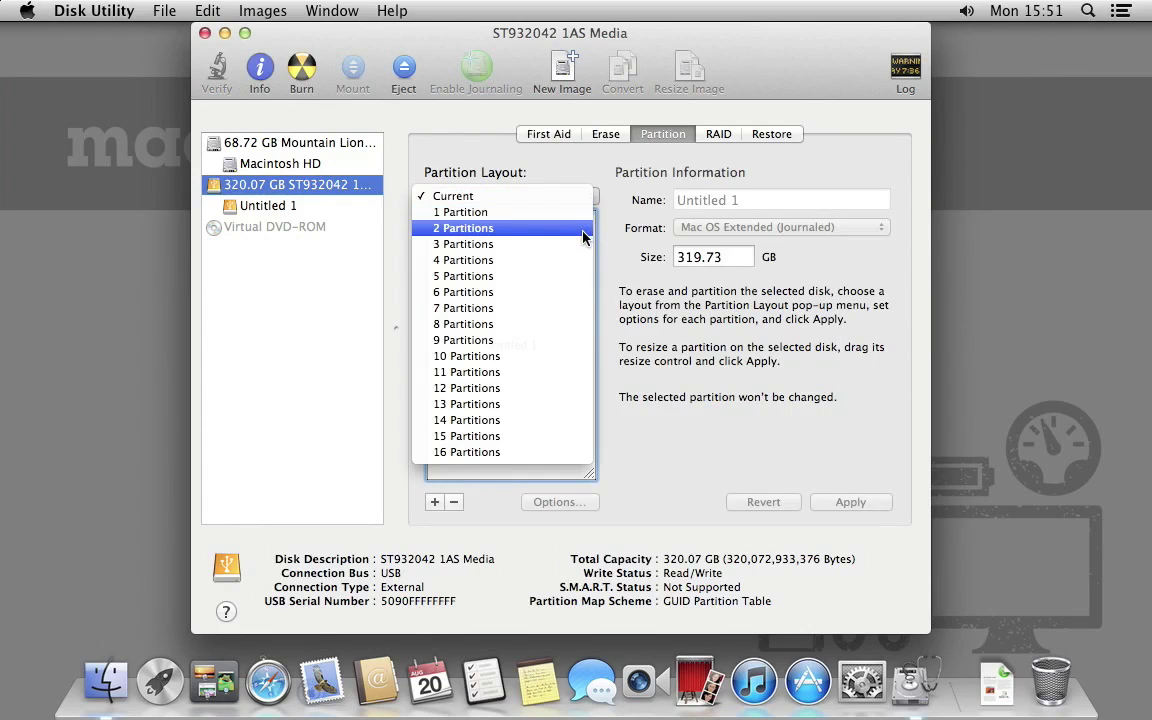
left_click(582, 244)
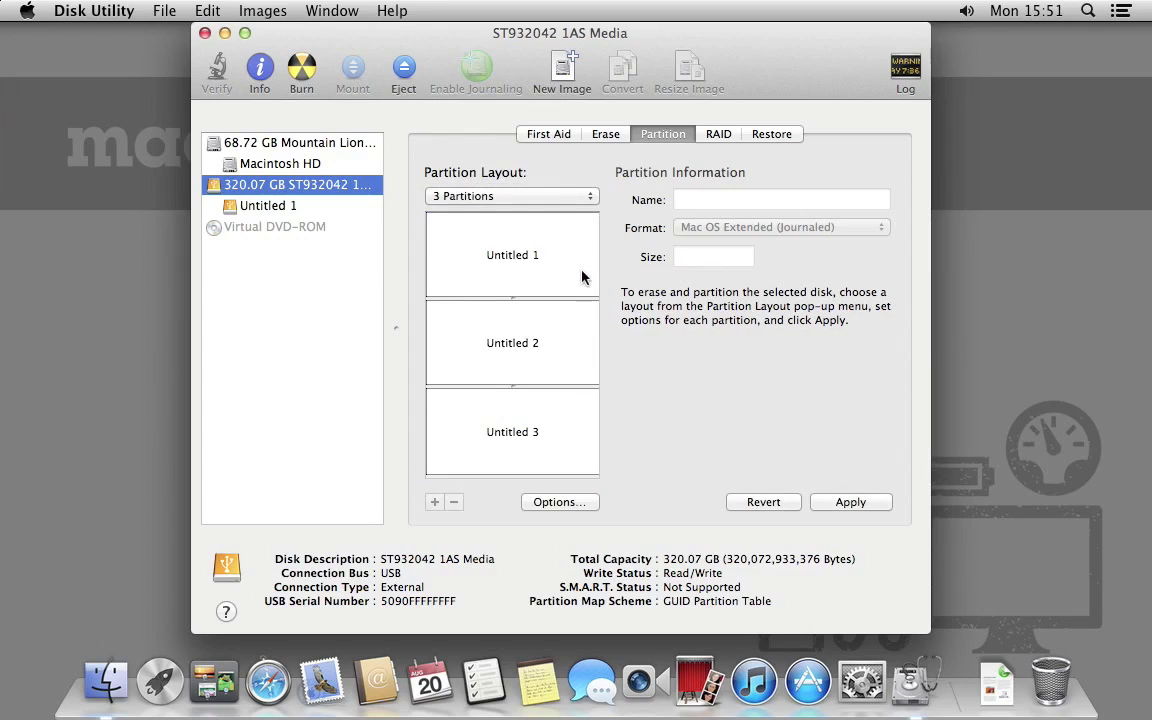
Step: Keep GUID Partition Table as the partition scheme in the partition Options
left_click(558, 501)
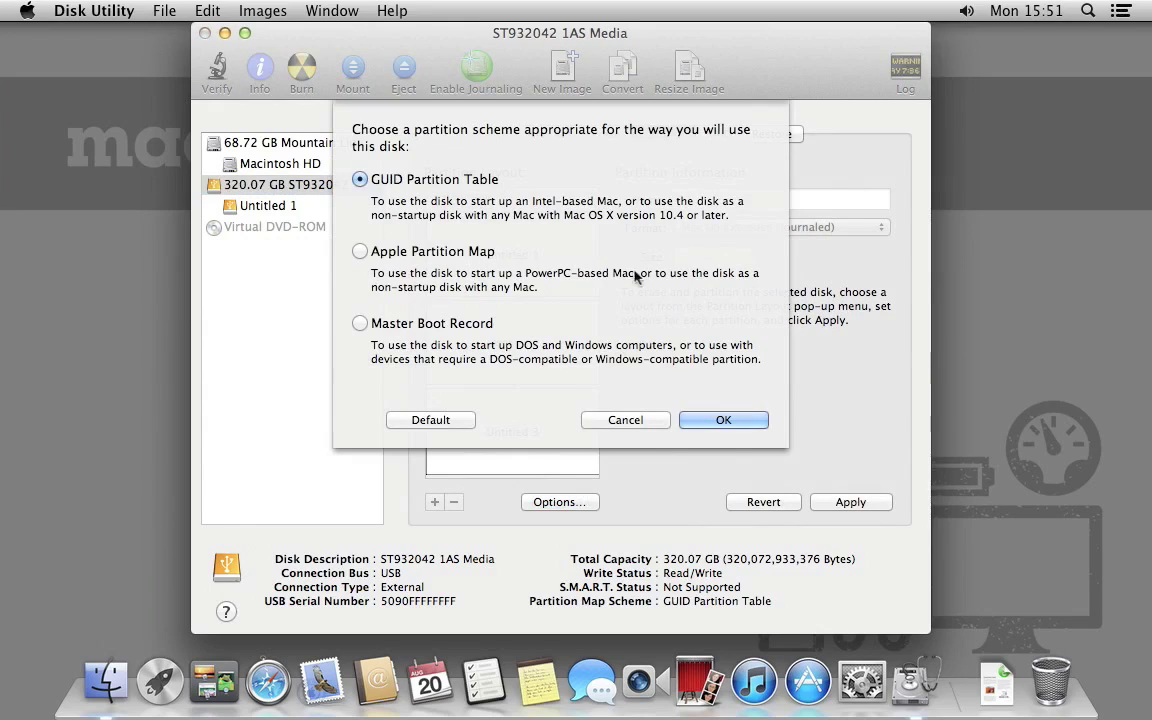
left_click(752, 421)
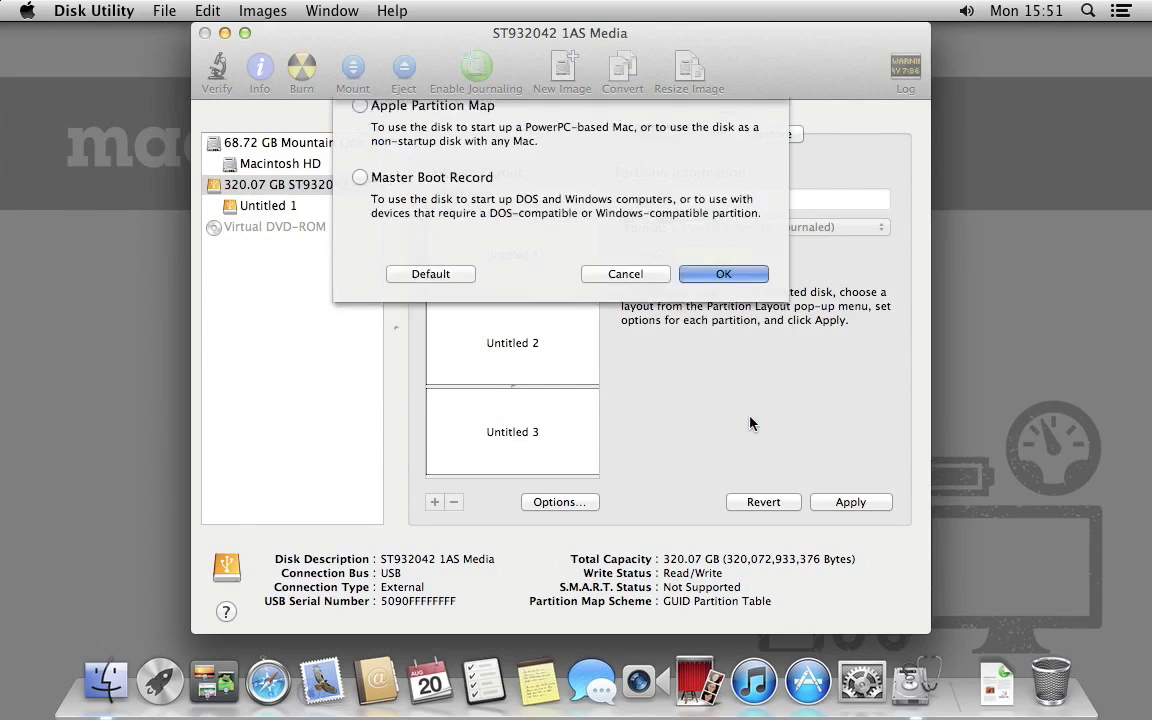
Step: Rename Untitled 1, 2 and 3 to Installer, Triage and Spare Partition
left_click(567, 274)
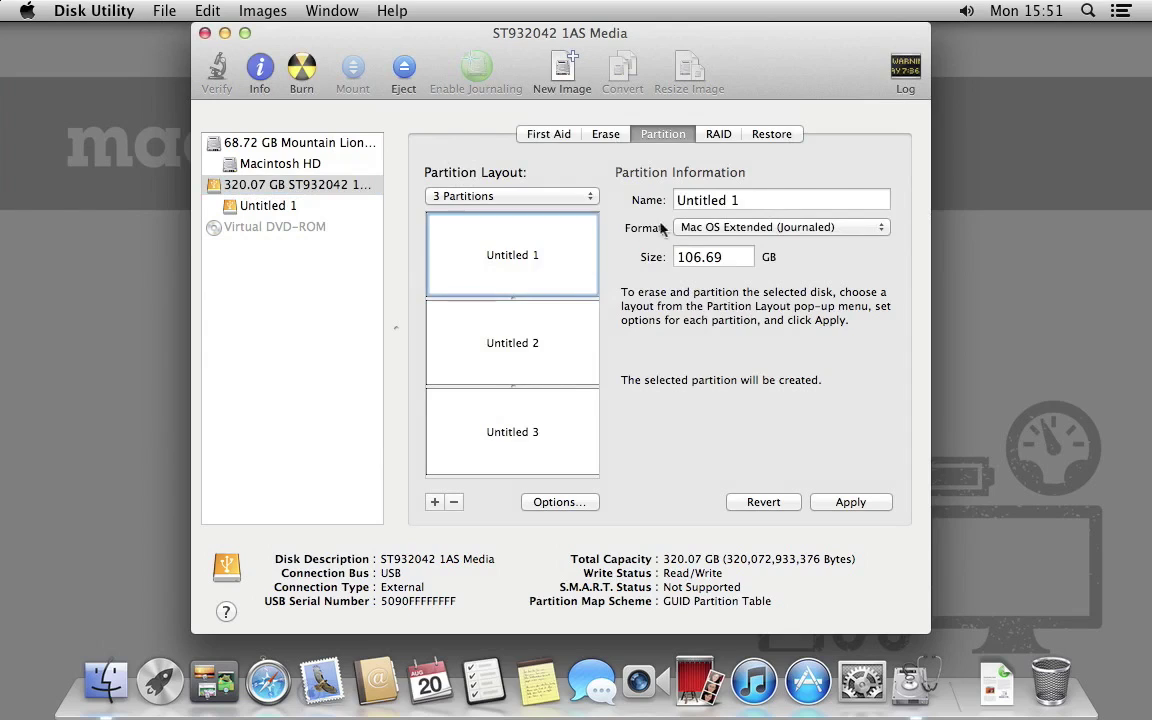
left_click_drag(792, 198, 617, 192)
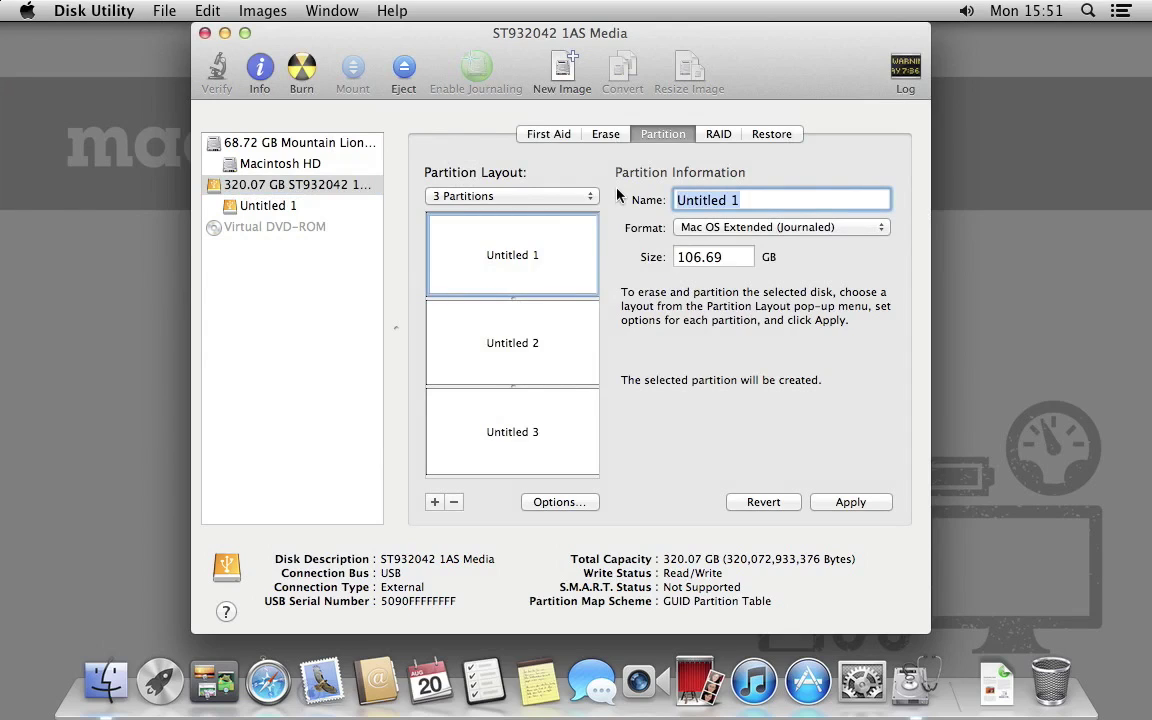
type("Install")
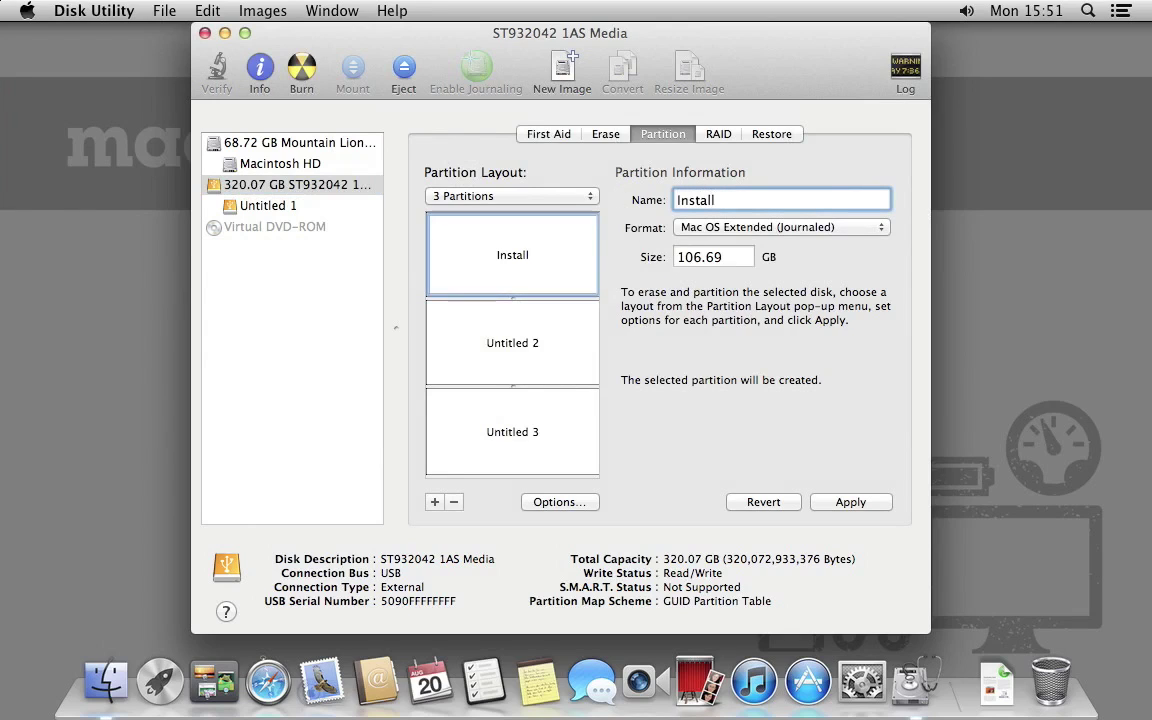
type("er")
left_click(452, 342)
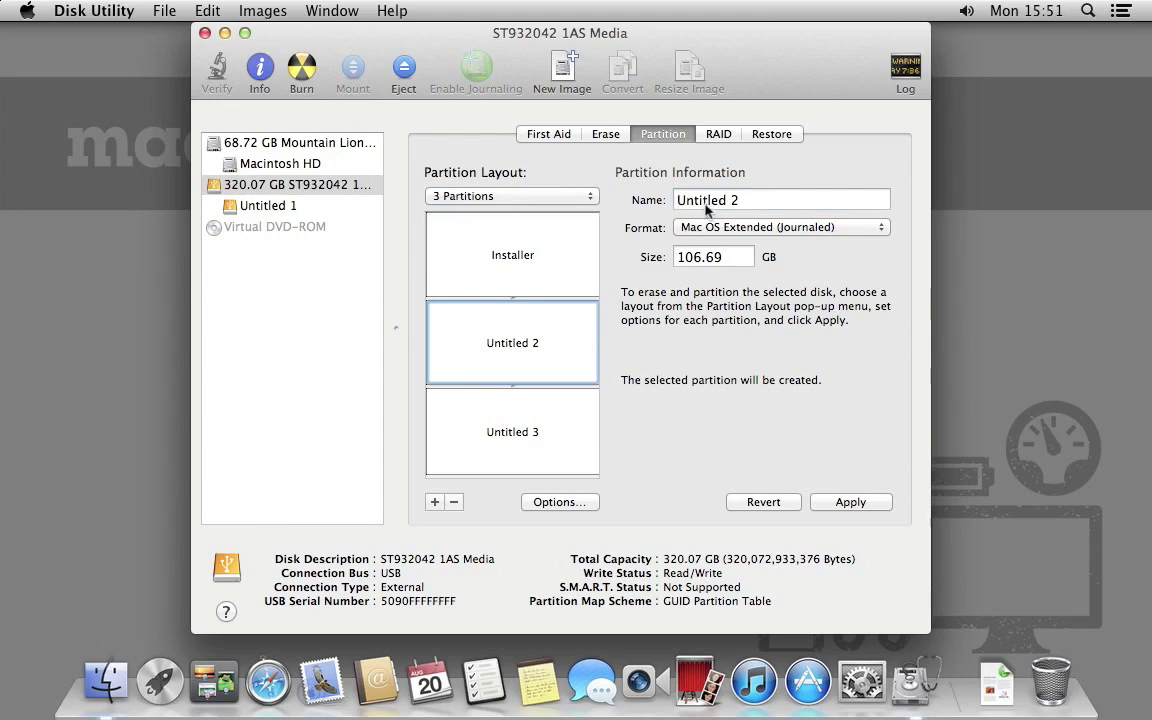
triple_click(779, 198)
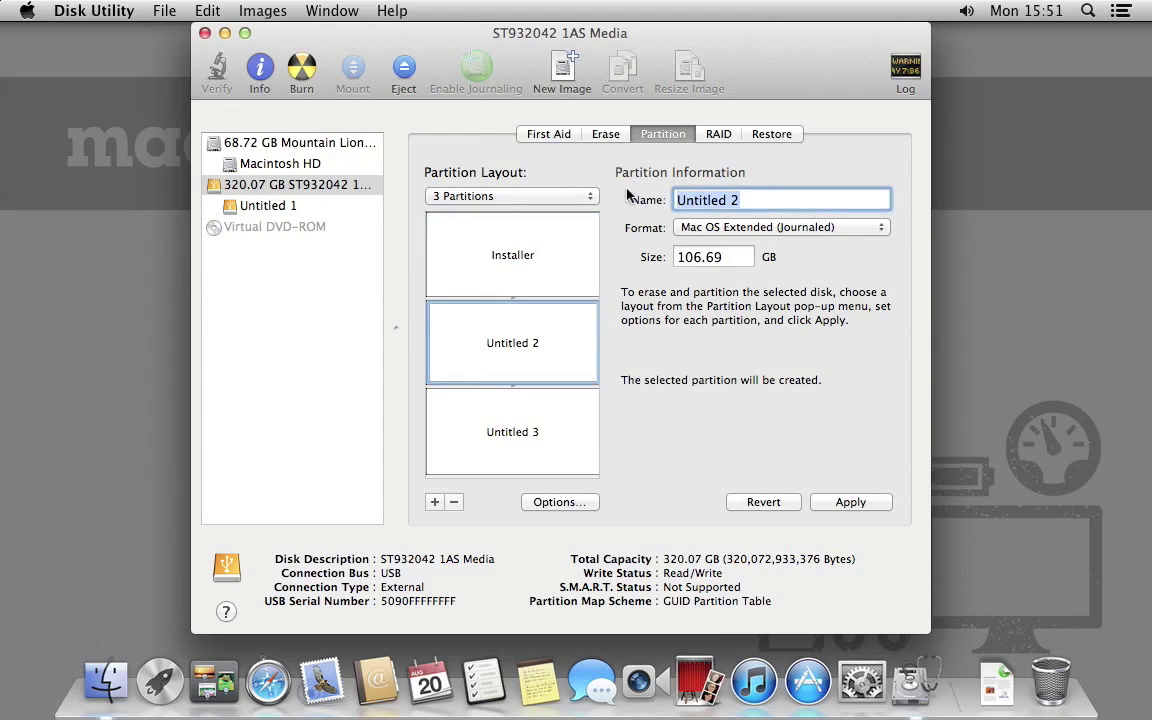
type("Triage")
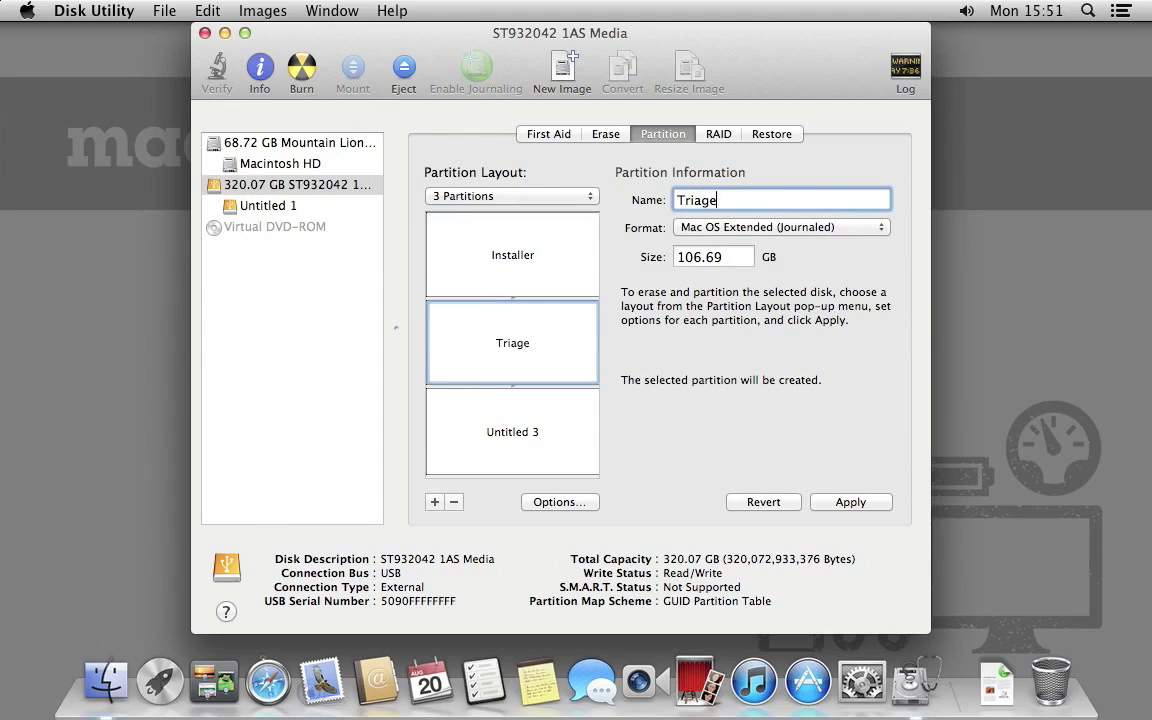
left_click(583, 408)
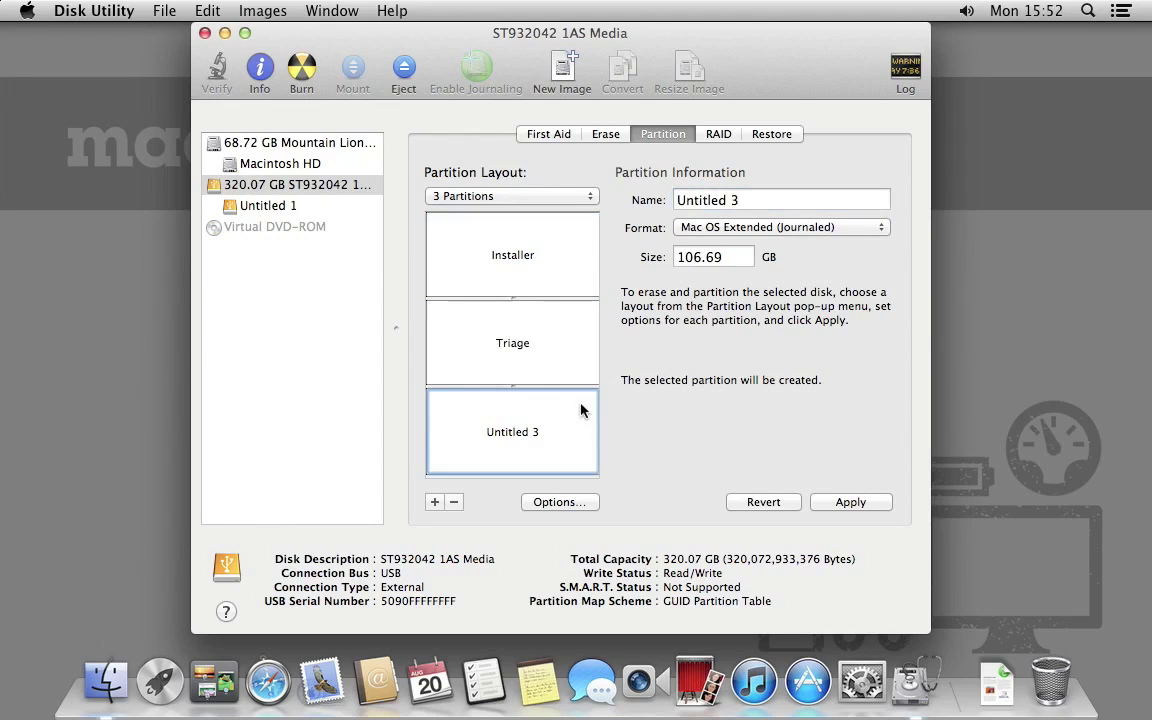
left_click(764, 201)
triple_click(764, 201)
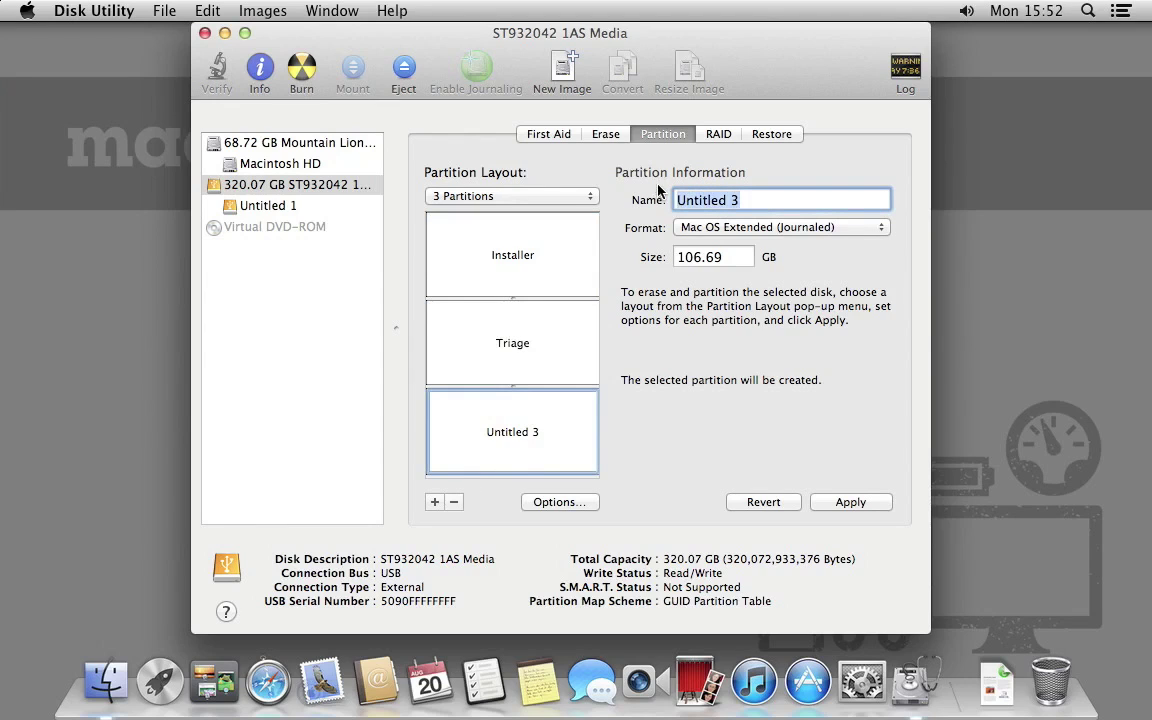
type("Spare Partition")
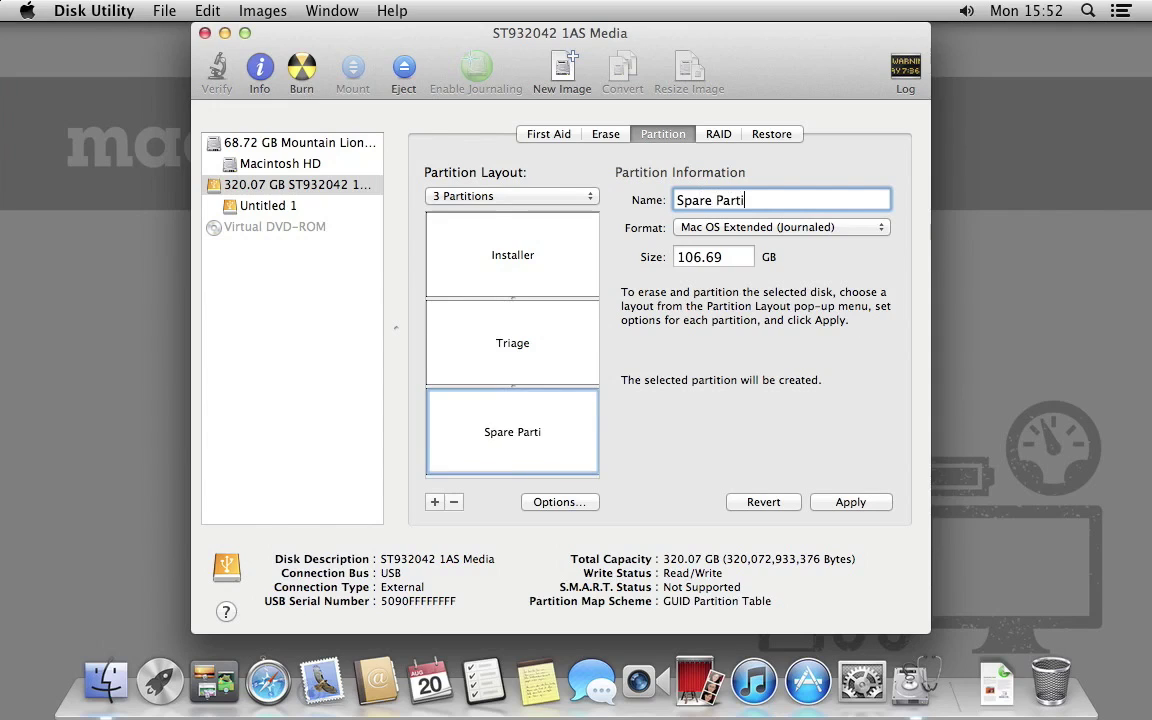
Step: Resize Installer from 106.69 to 15 GB and Triage from 198.38 to 60 GB
left_click(532, 236)
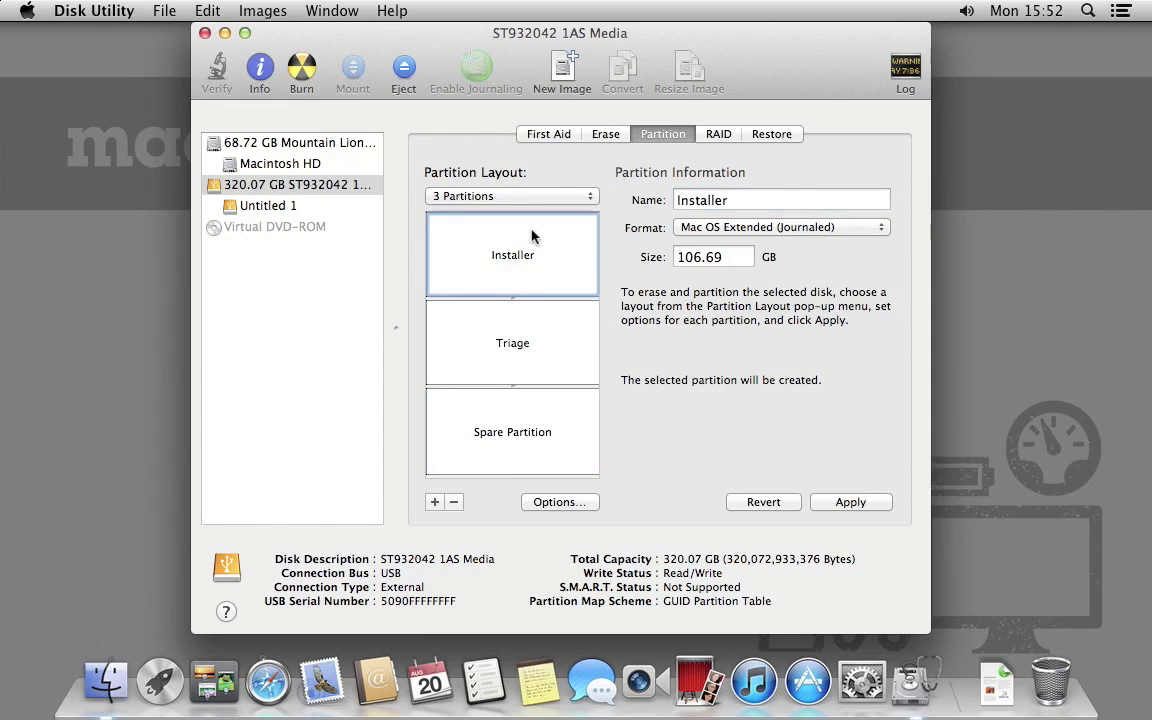
left_click(747, 257)
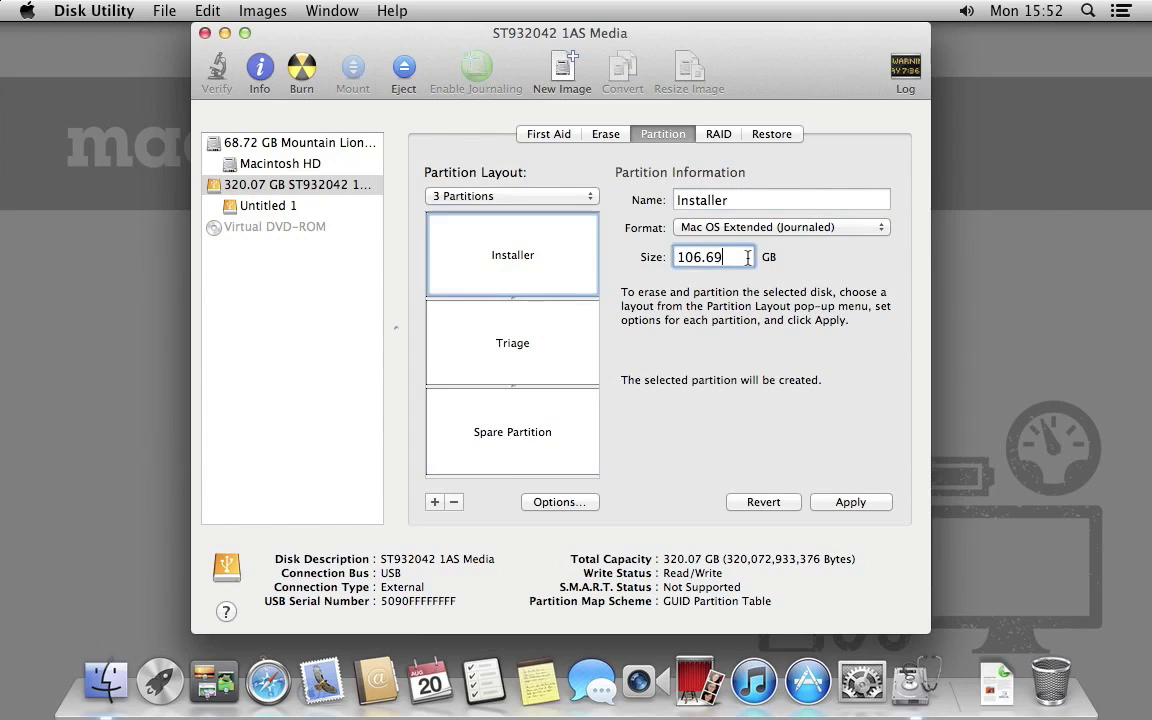
double_click(747, 257)
type("15")
key("Return")
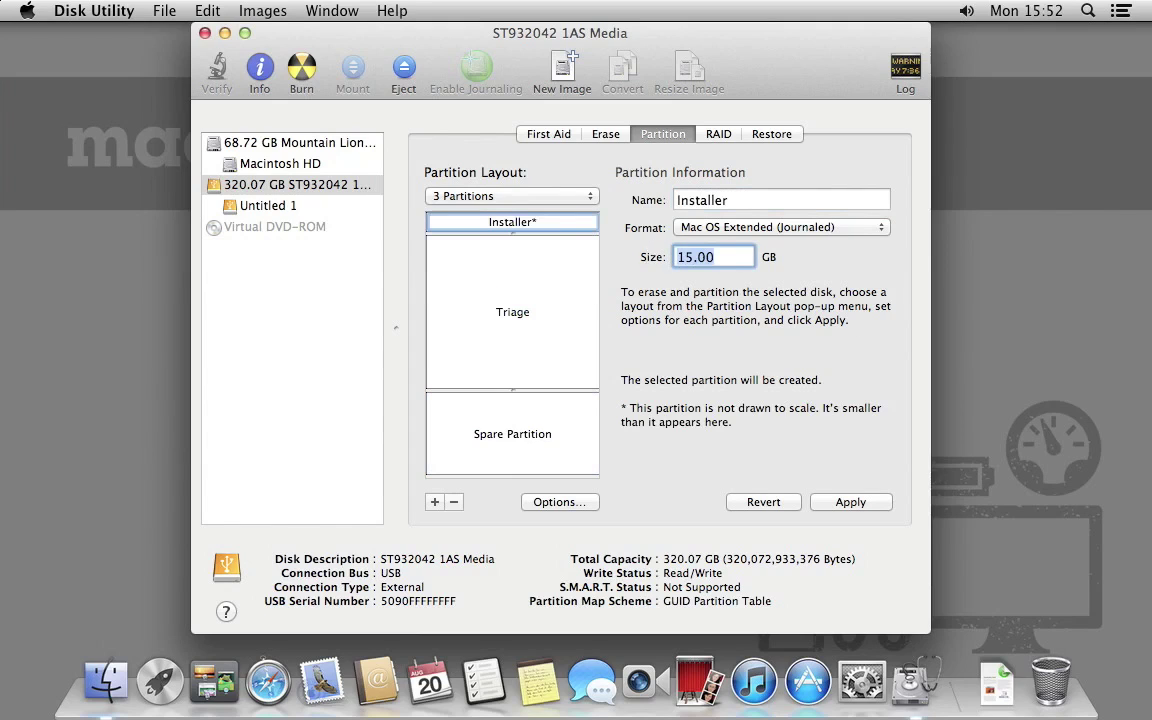
left_click(494, 240)
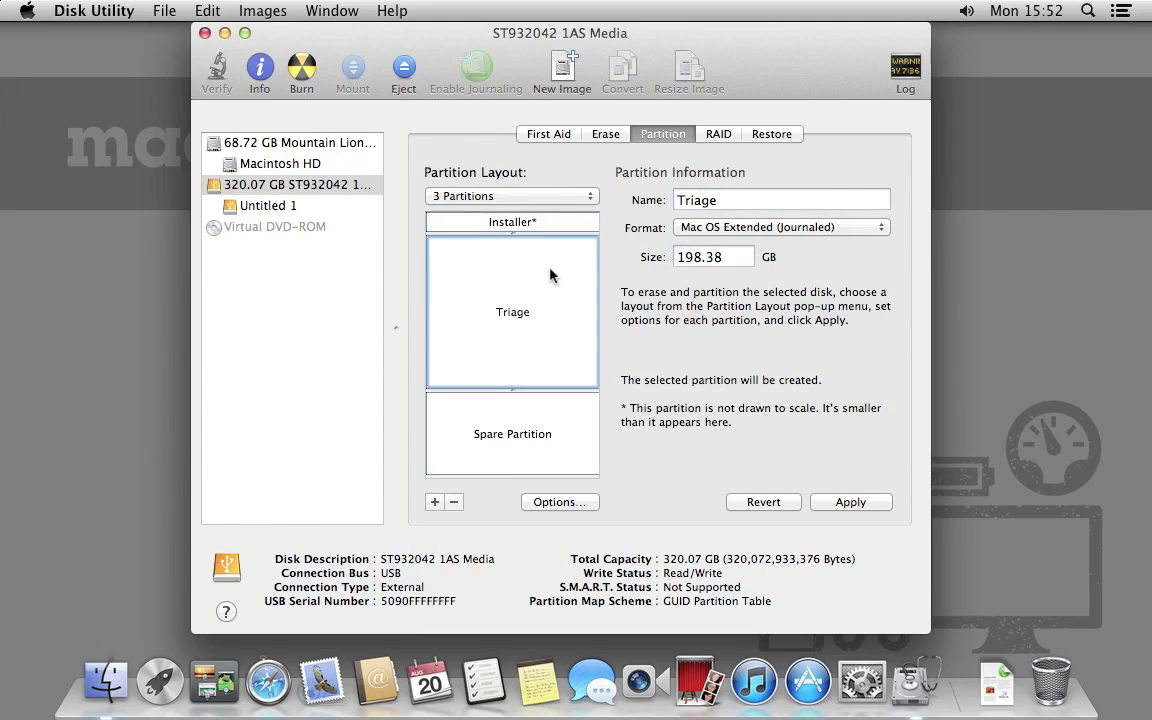
double_click(733, 257)
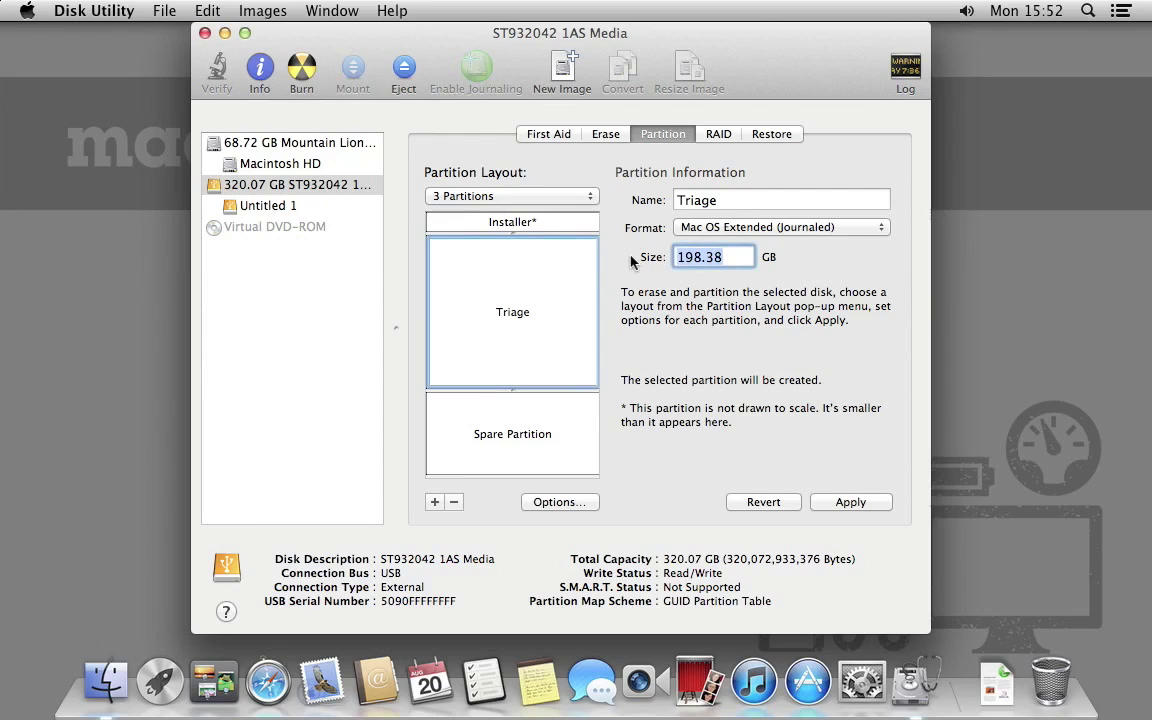
type("60")
key("Return")
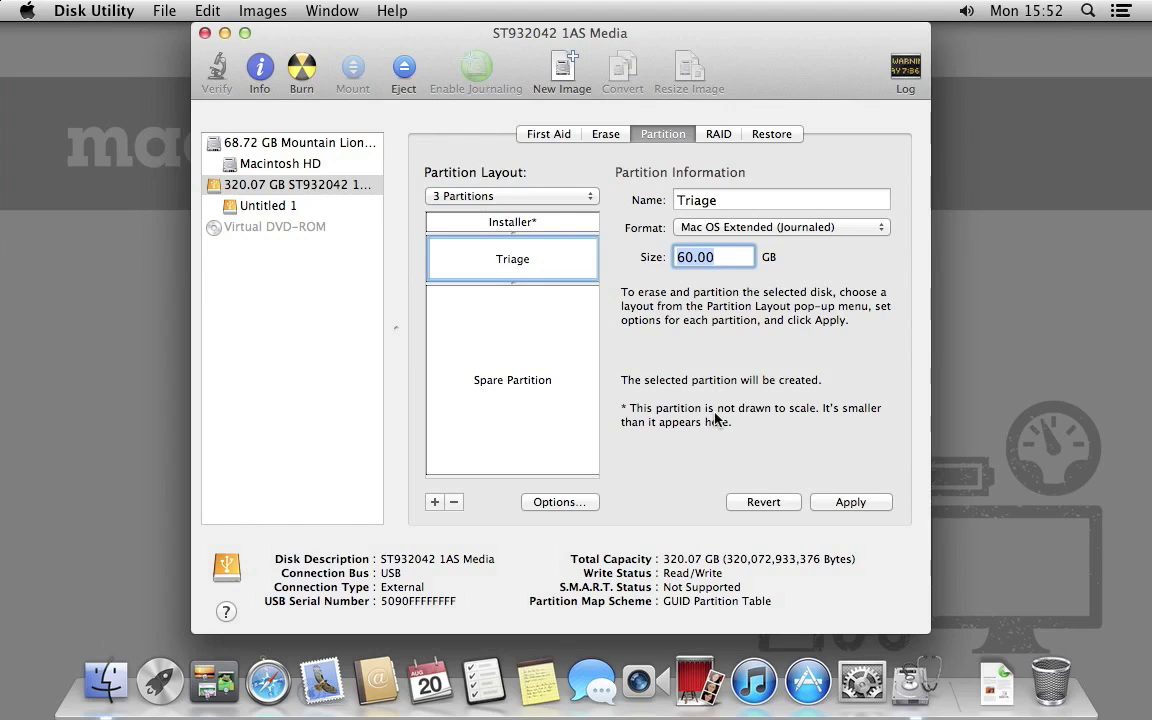
Step: Apply the new three-partition layout and confirm erasing and partitioning the external disk
left_click(875, 505)
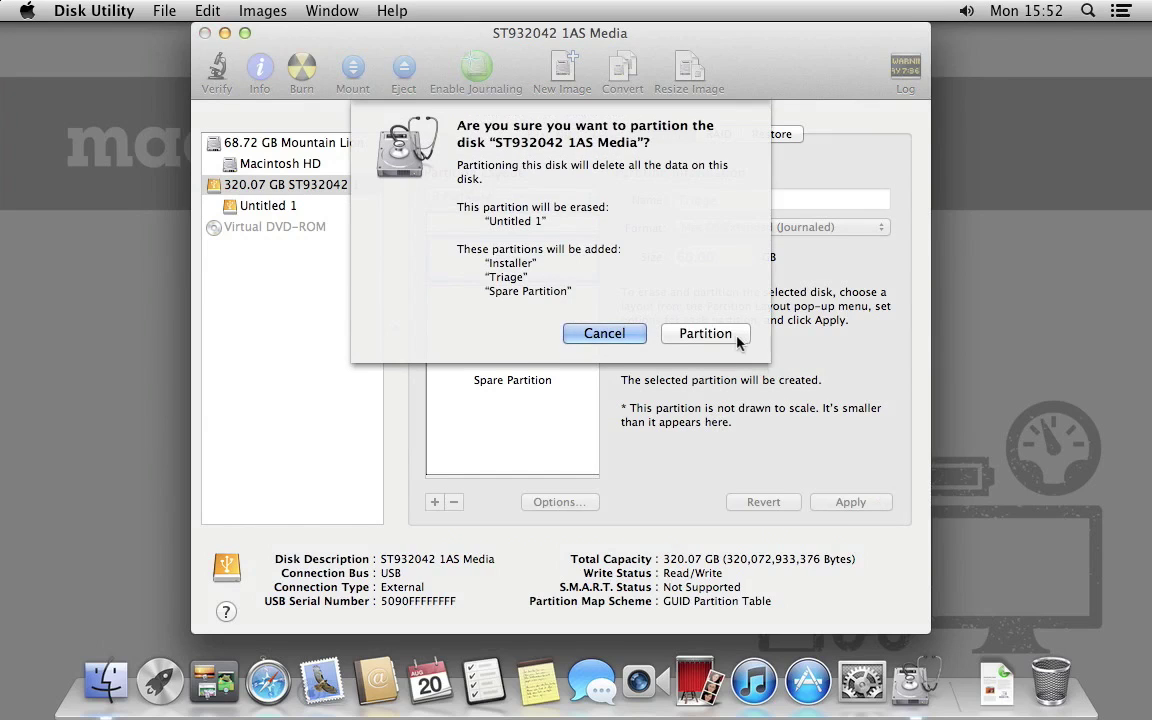
left_click(706, 334)
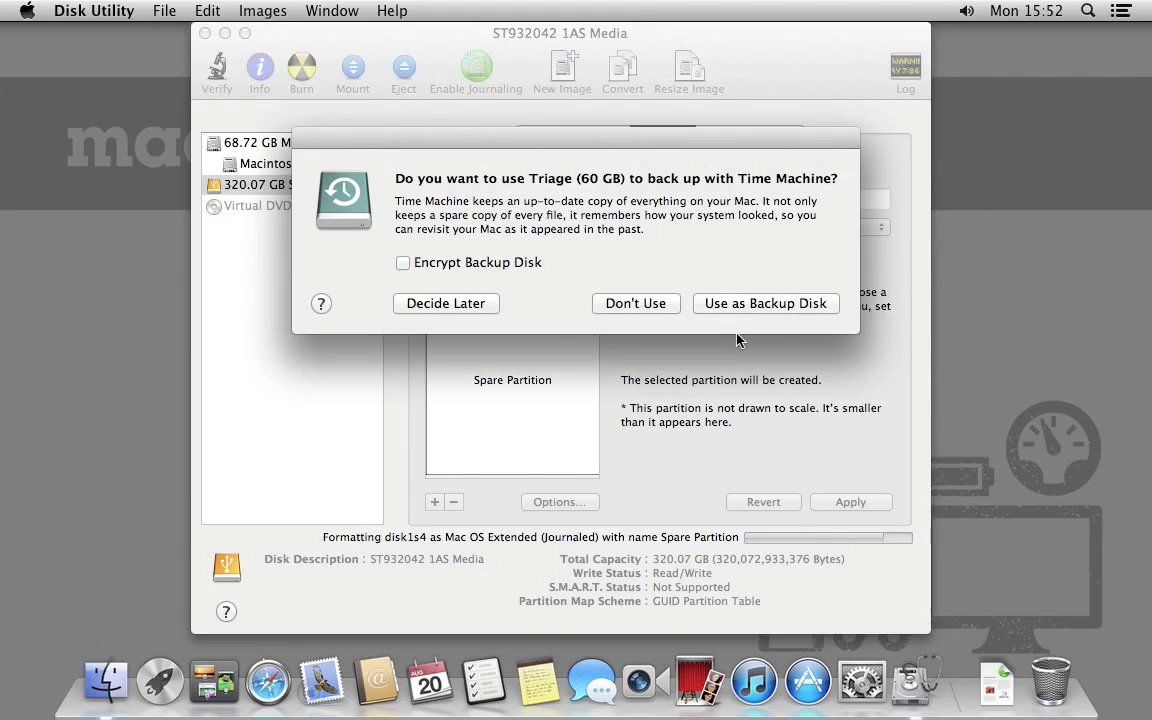
Step: Decline Time Machine backups on both Triage and Spare Partition
left_click(597, 303)
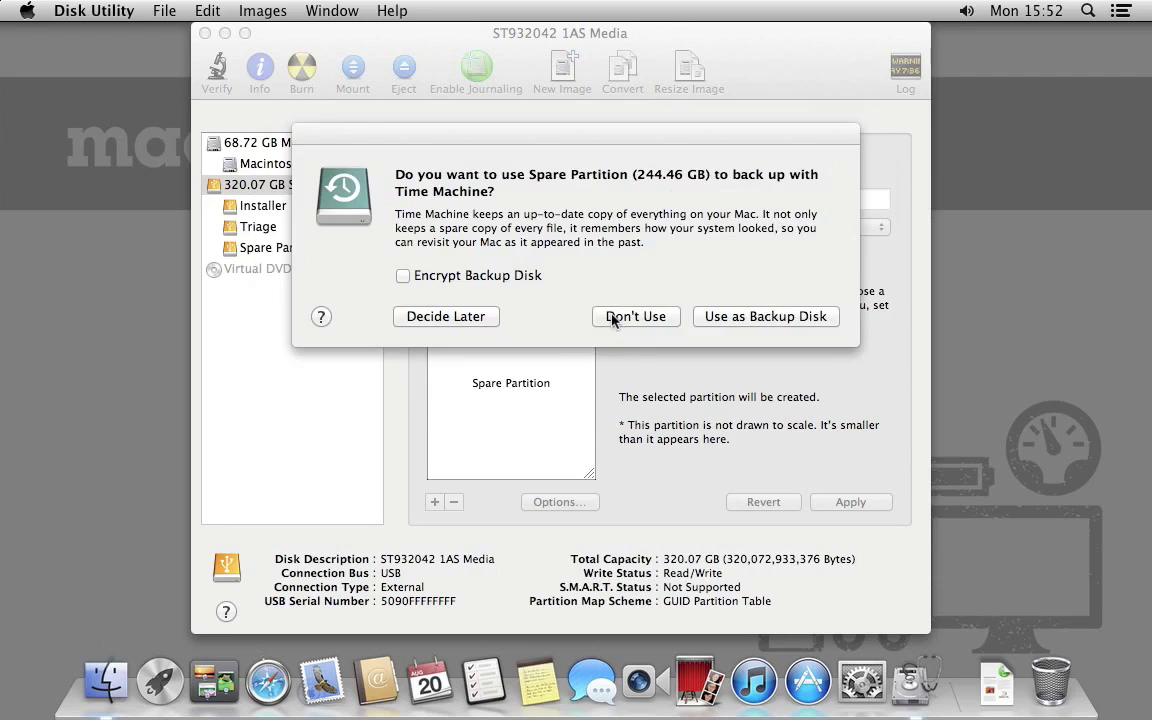
left_click(611, 318)
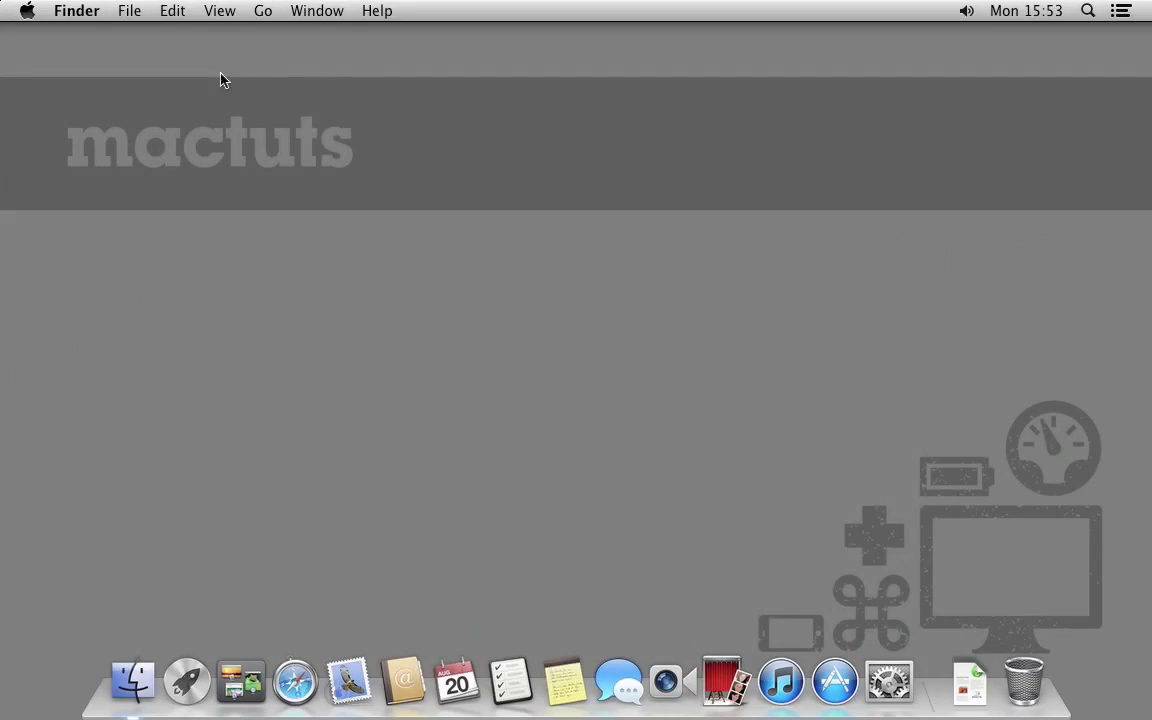
Step: Launch Lion DiskMaker 2 from Finder's Applications folder and close the Applications window
left_click(262, 12)
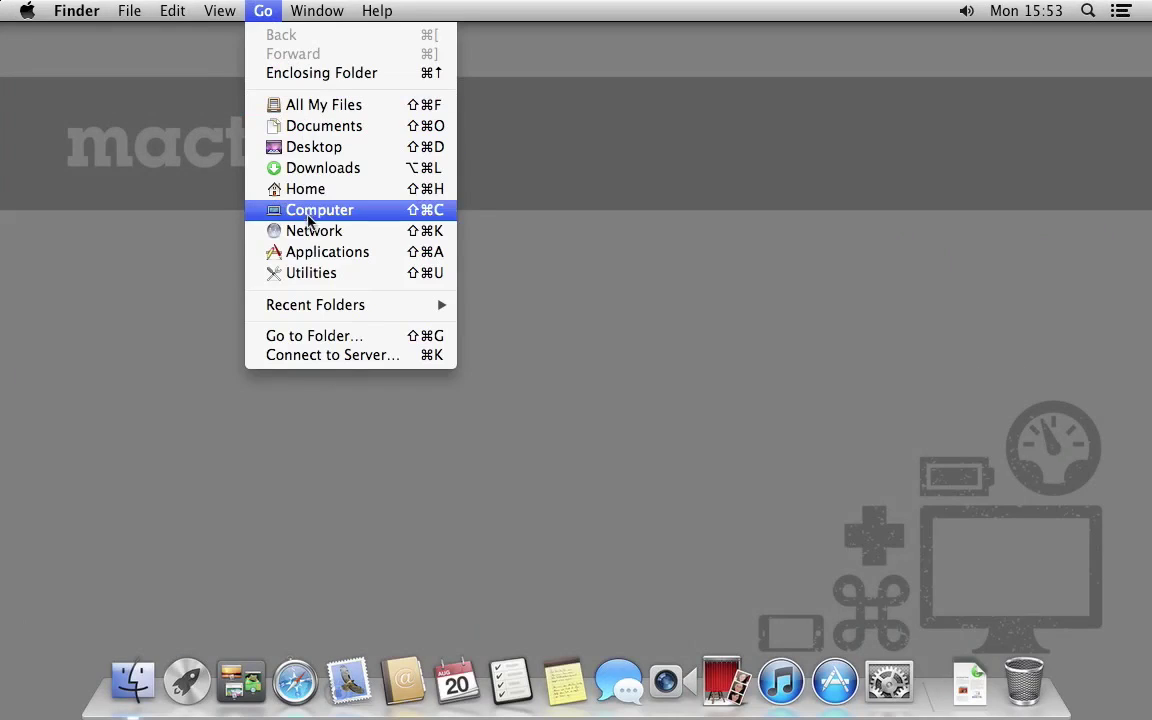
left_click(364, 256)
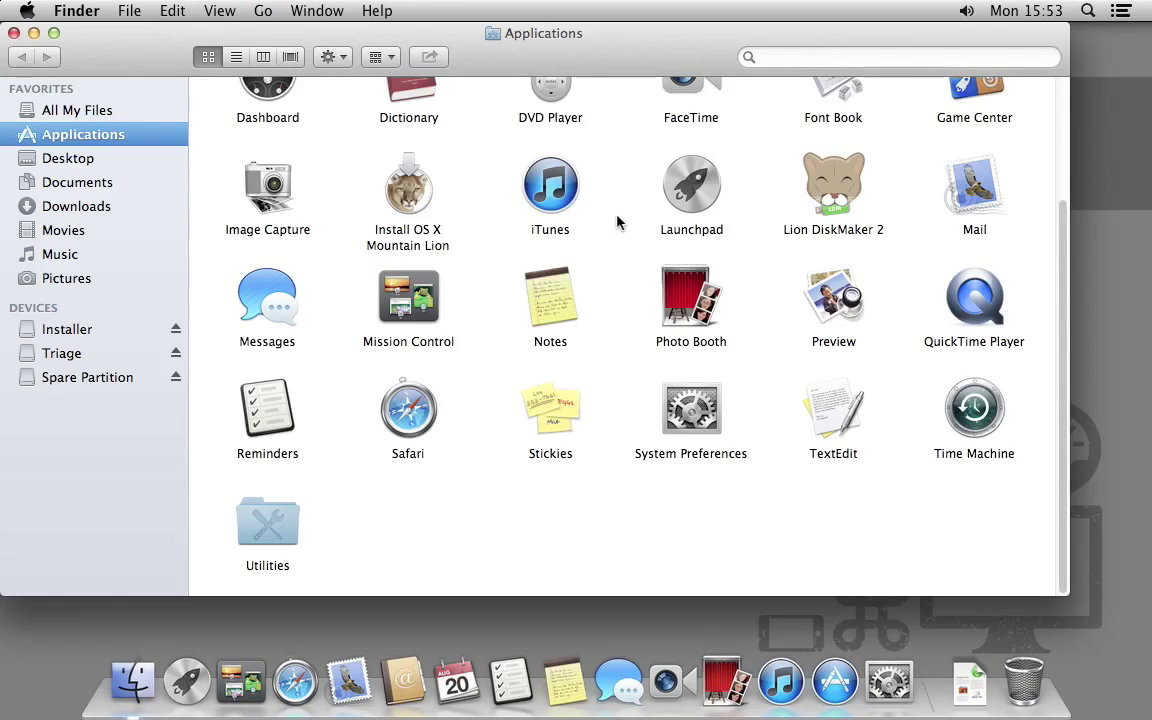
double_click(857, 182)
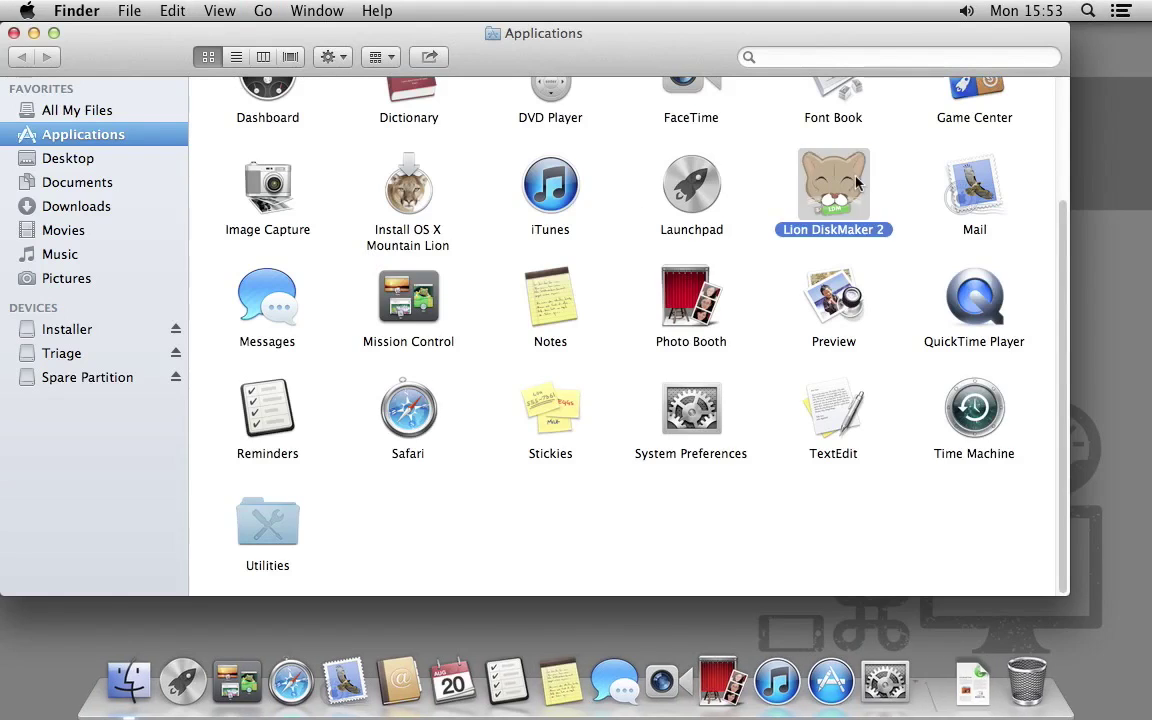
left_click(13, 33)
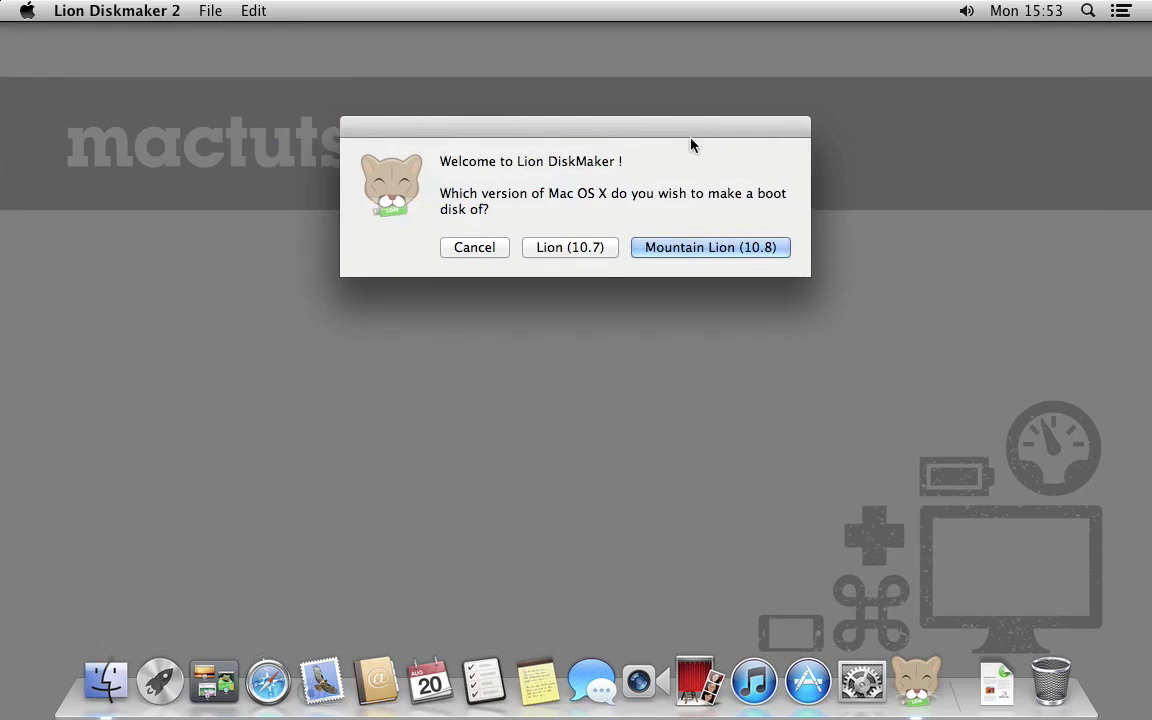
Step: Choose Mountain Lion (10.8) with the found installer copy, building a boot disk on another kind of disk
left_click_drag(689, 144, 668, 260)
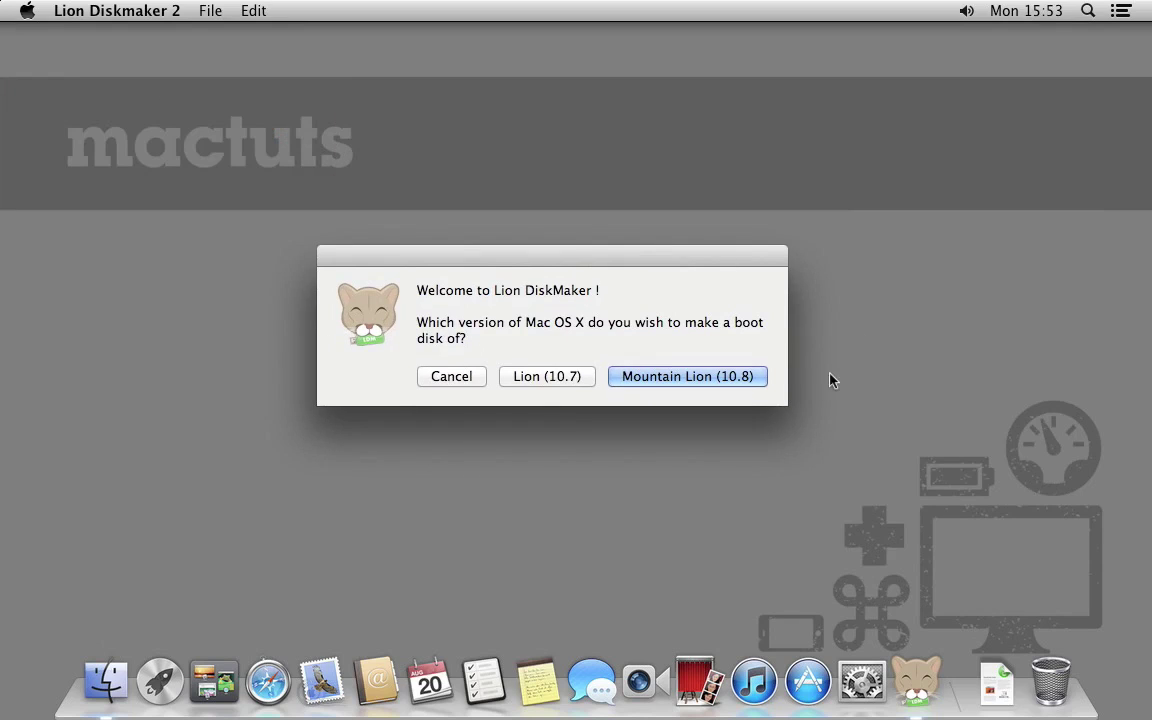
left_click(749, 385)
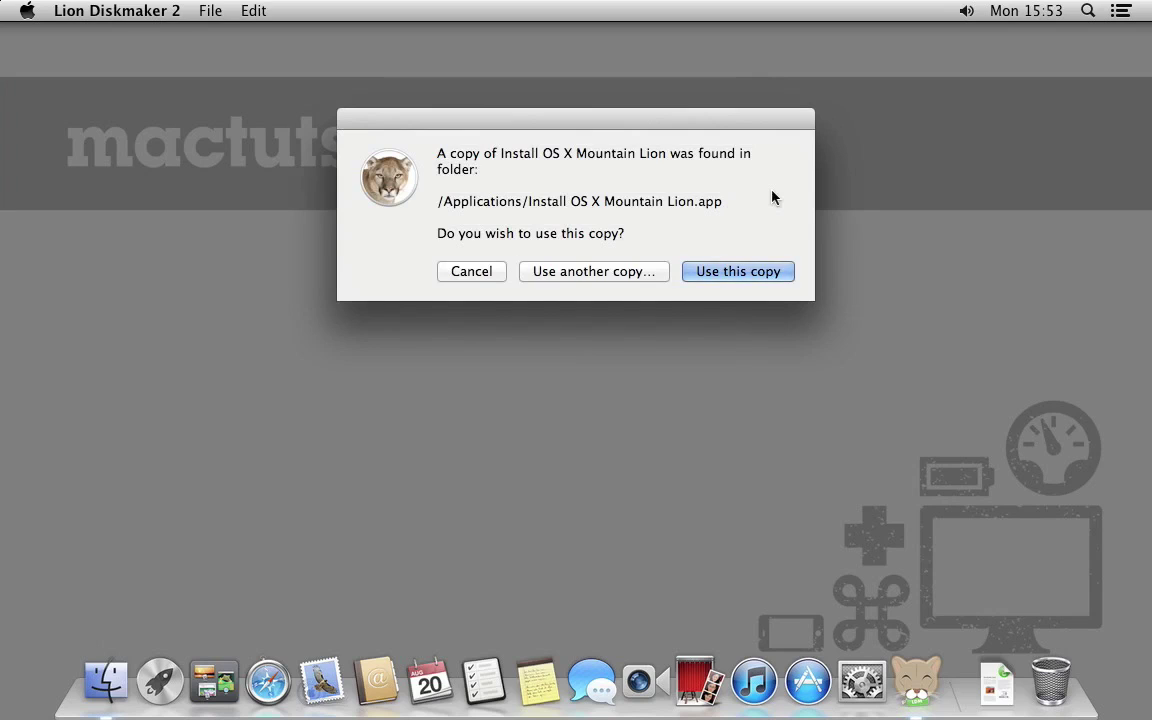
left_click(782, 272)
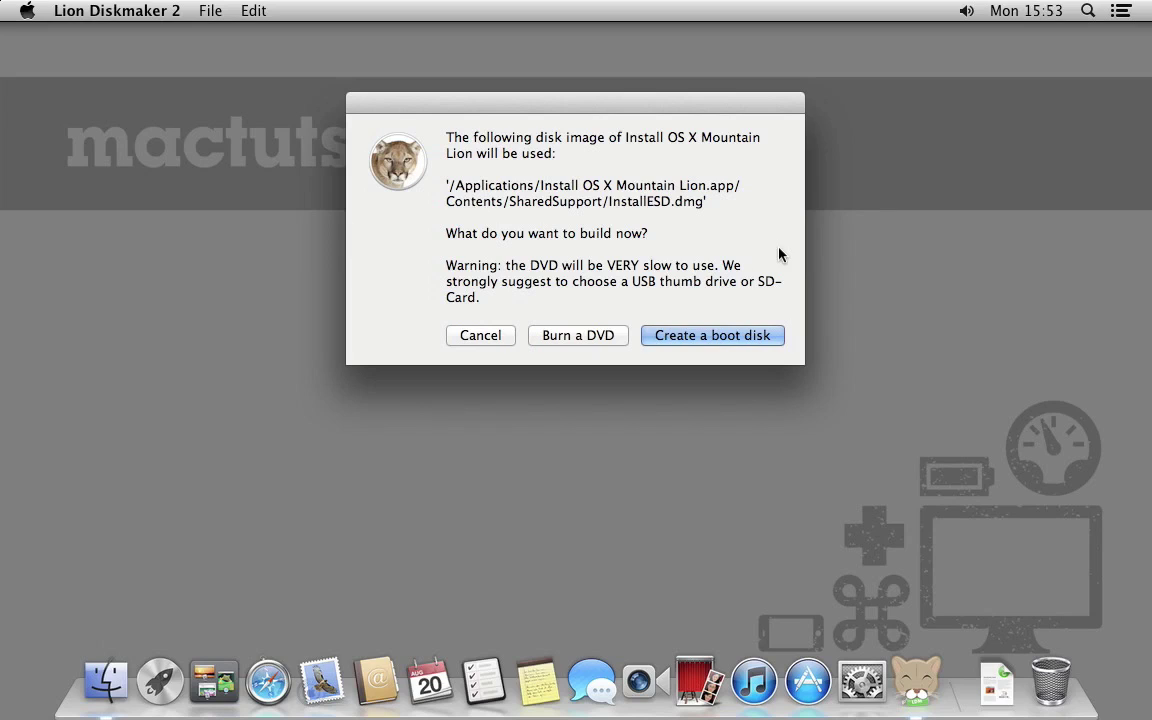
left_click(779, 334)
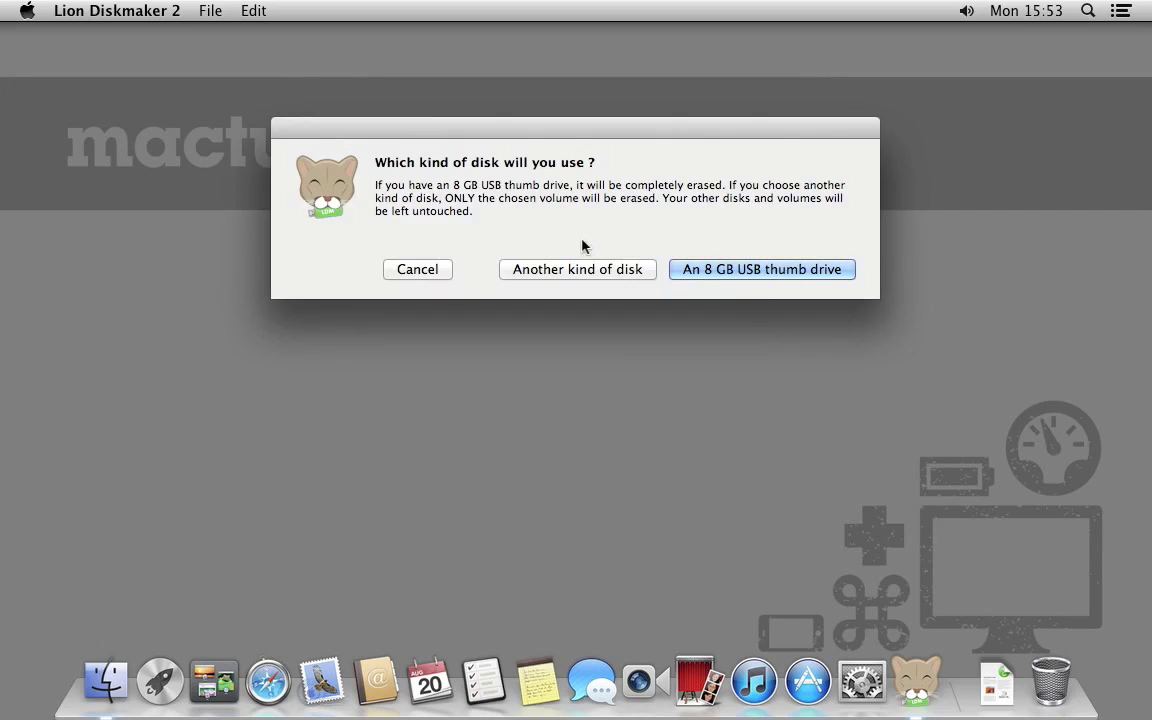
left_click(641, 269)
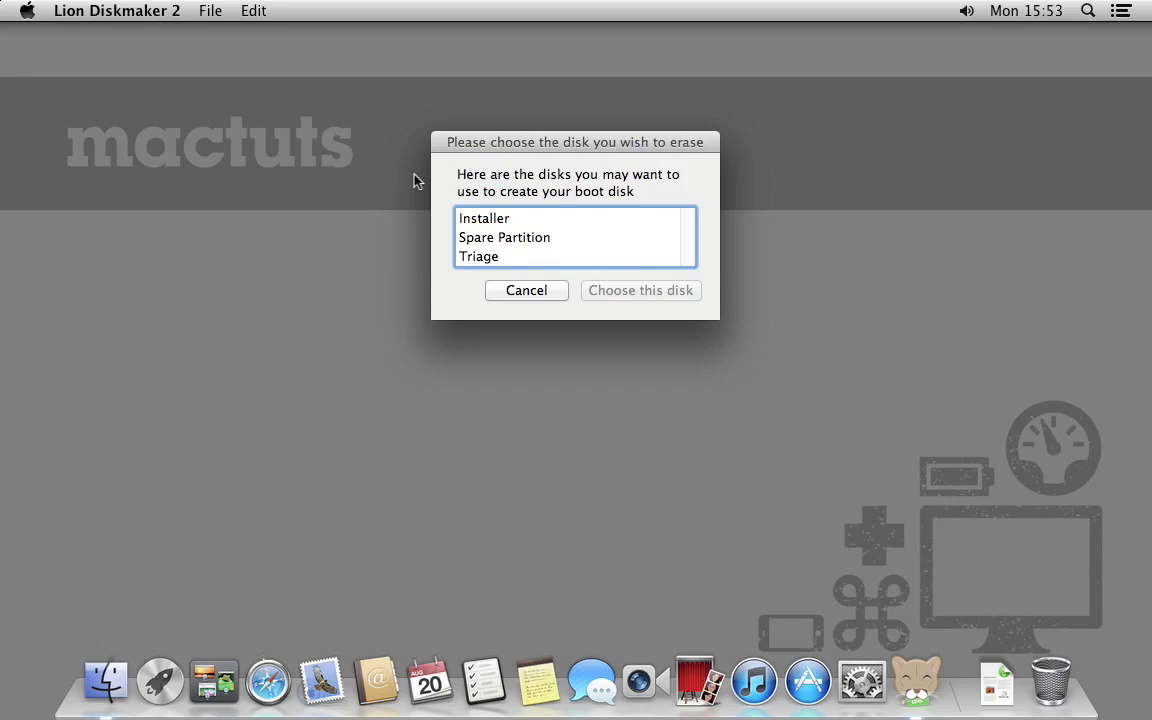
Step: Pick Installer as the target volume, confirm erasing it, and build the boot disk
left_click(508, 222)
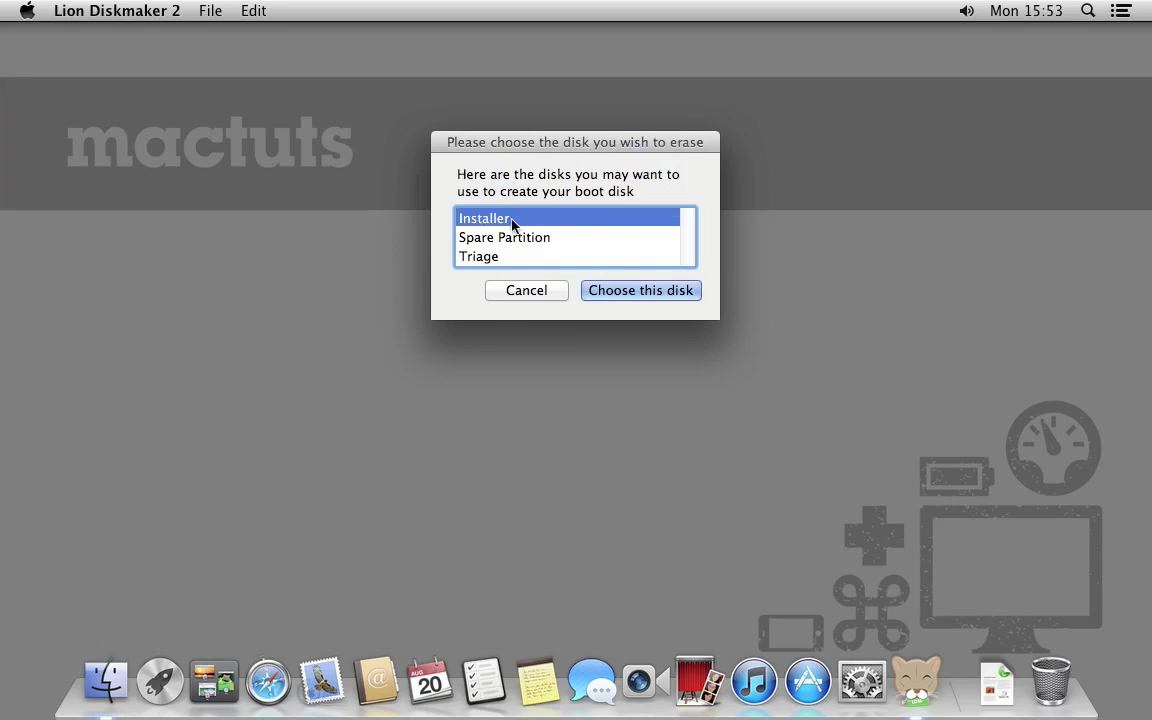
left_click(698, 297)
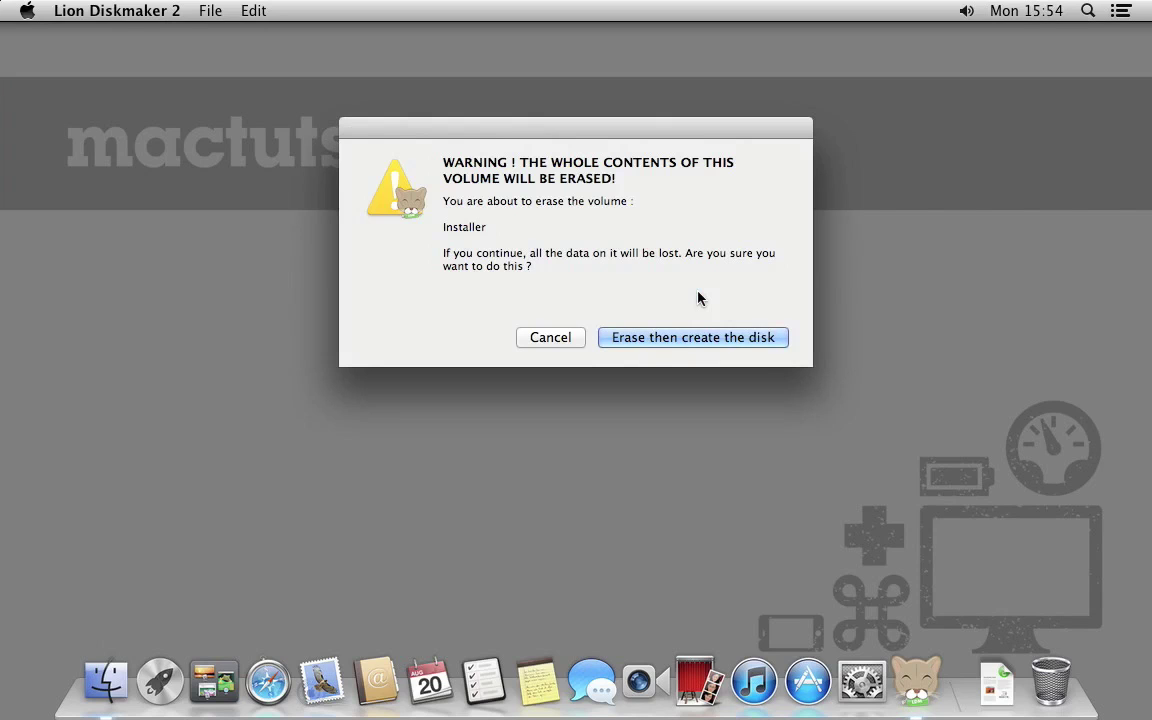
left_click(786, 345)
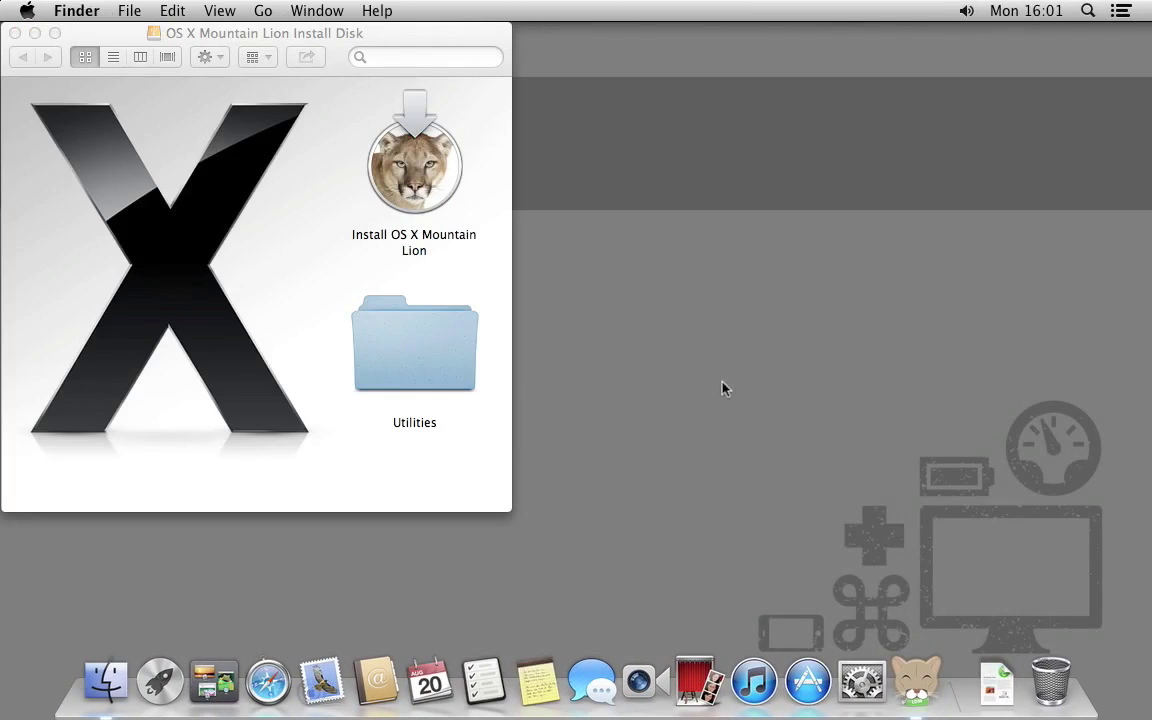
Step: Copy MLDiskIcon512's icon onto the OS X Mountain Lion Install Disk and close the info windows
key("super+i")
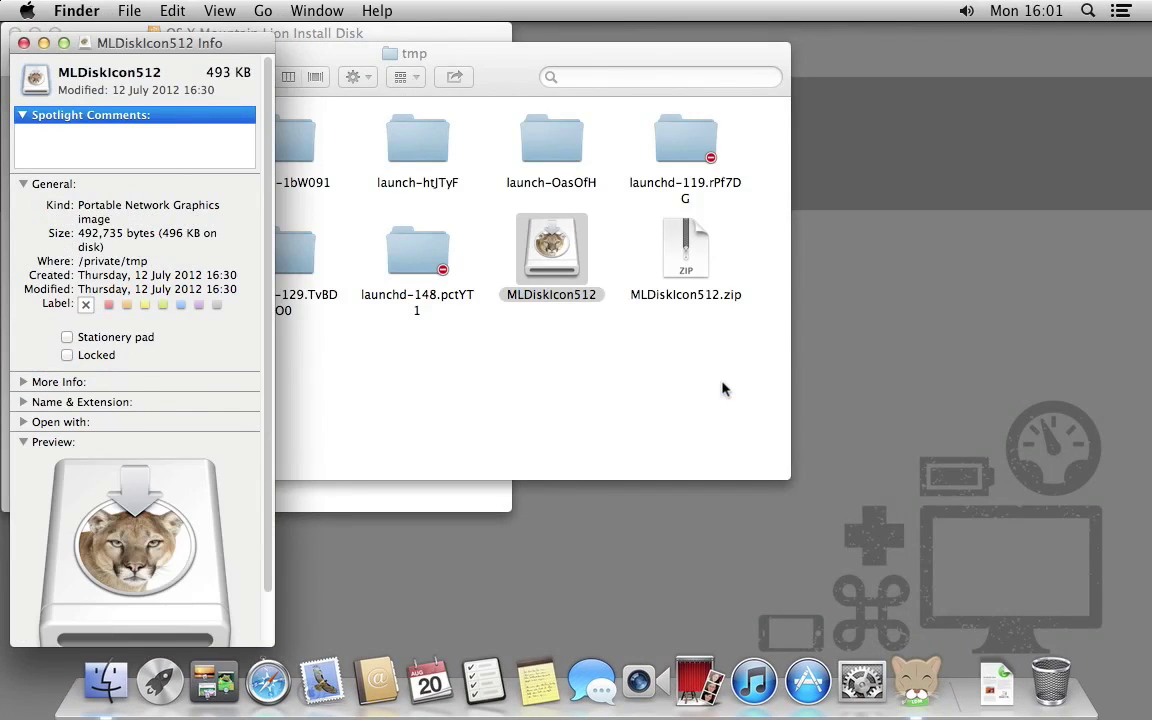
key("super+w")
key("super+v")
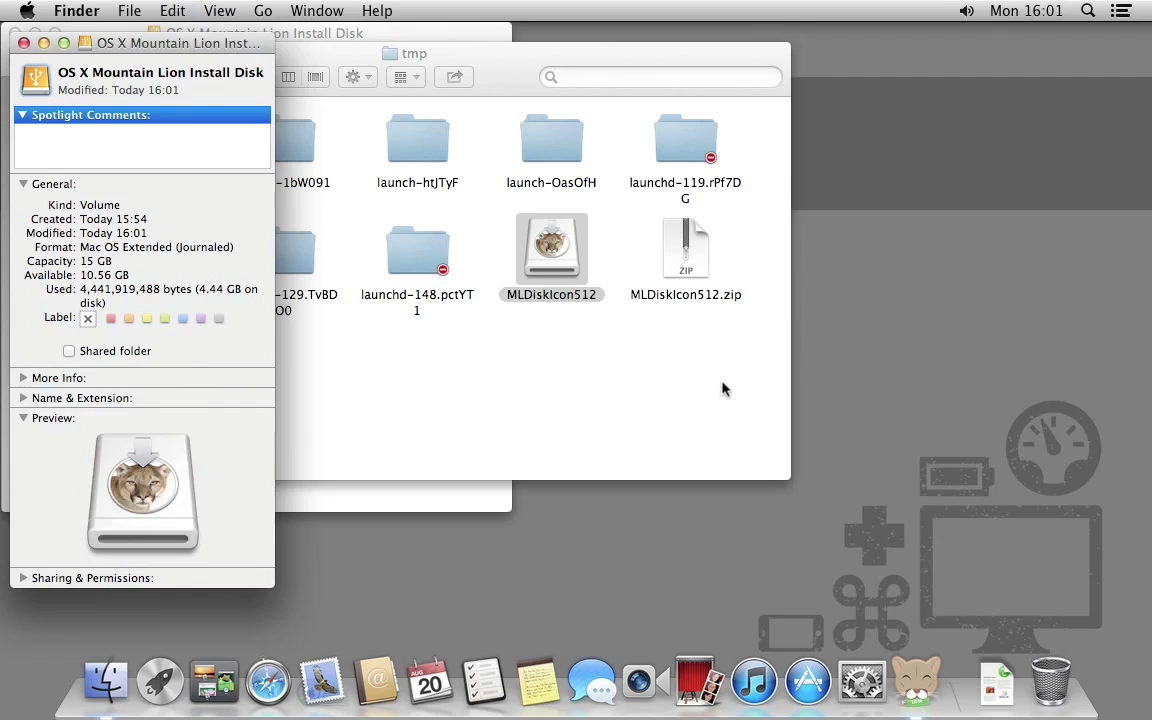
key("super+w")
key("super+w")
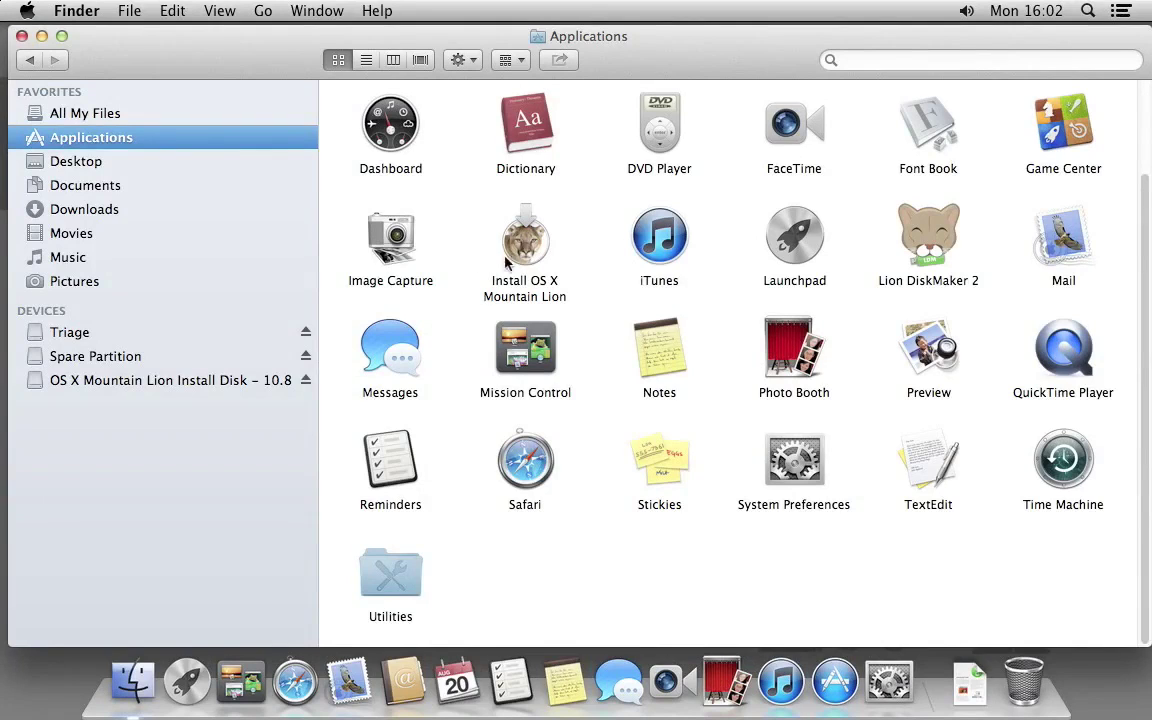
Step: Launch Install OS X Mountain Lion and agree to its software license
double_click(548, 242)
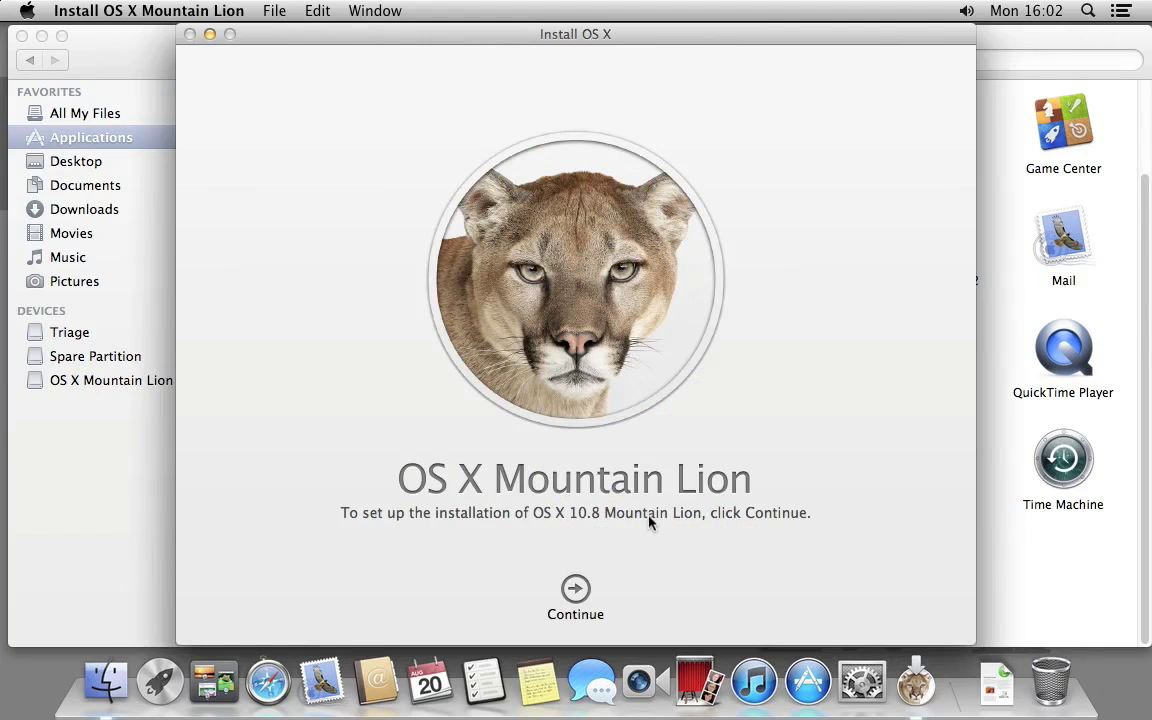
left_click(576, 588)
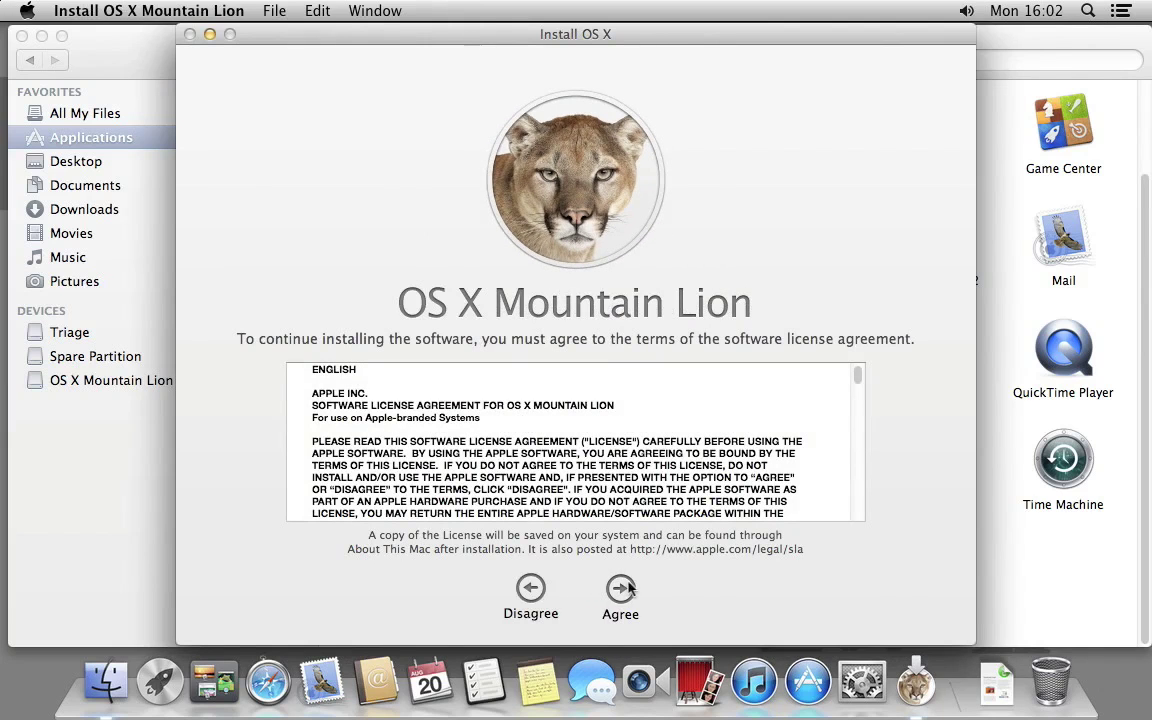
left_click(624, 589)
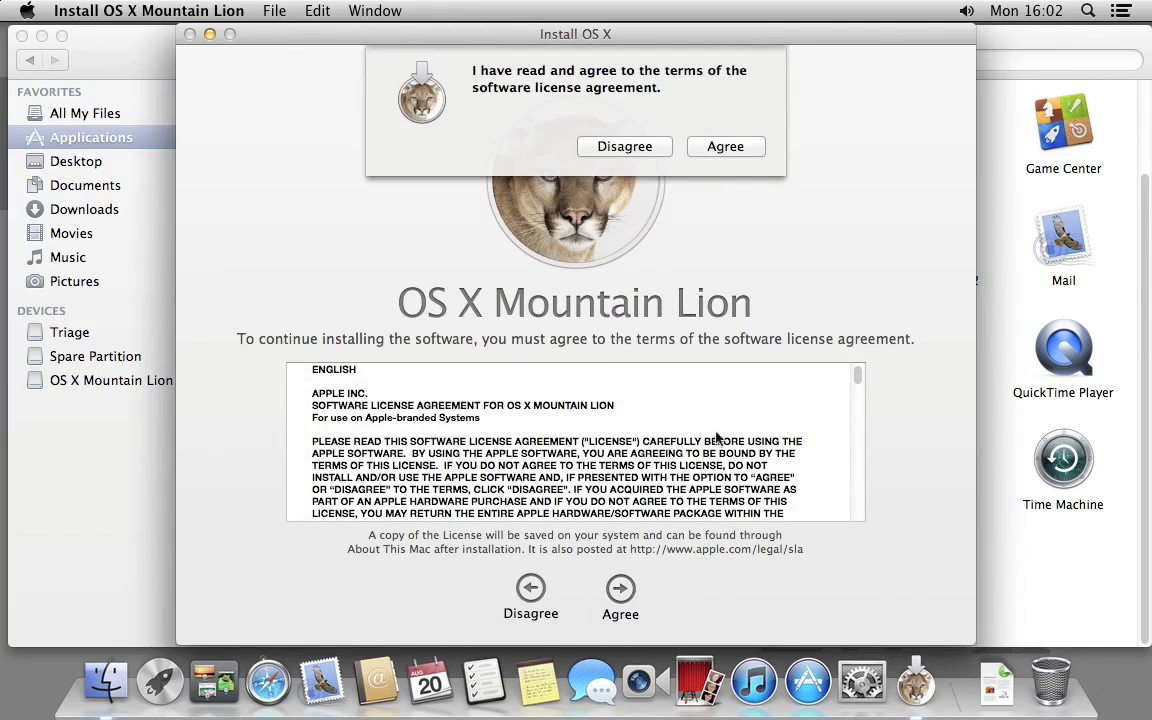
left_click(718, 153)
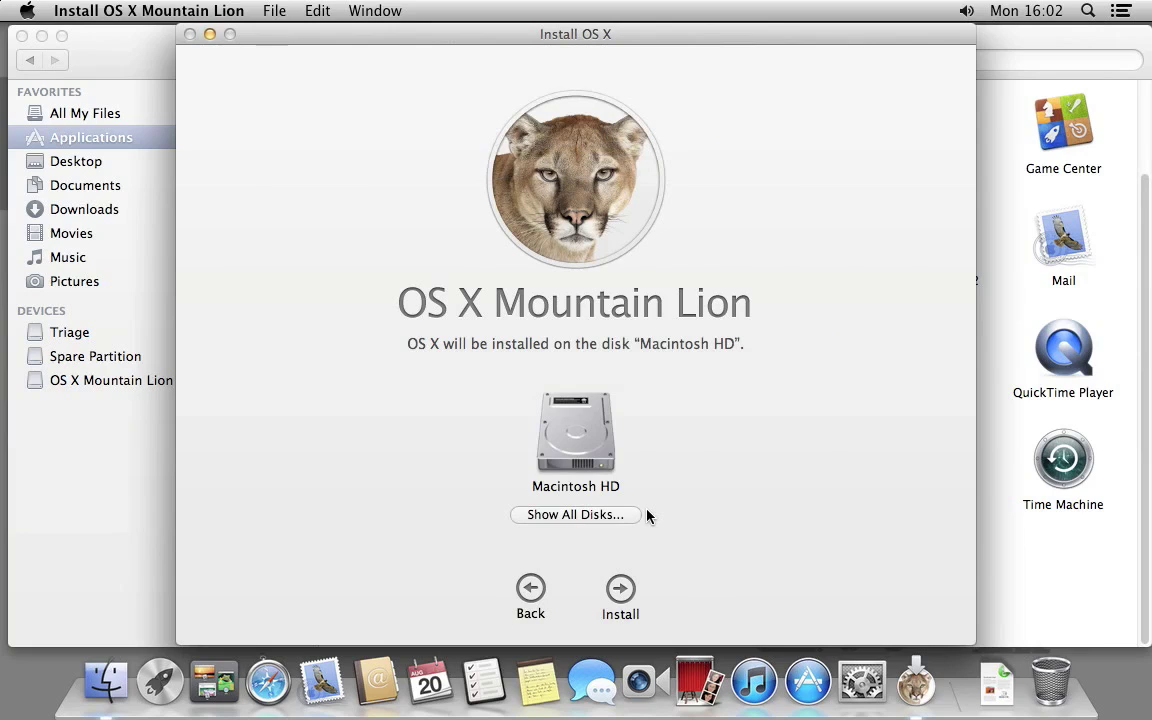
Step: Choose Triage from all disks as the destination and begin the install
left_click(525, 521)
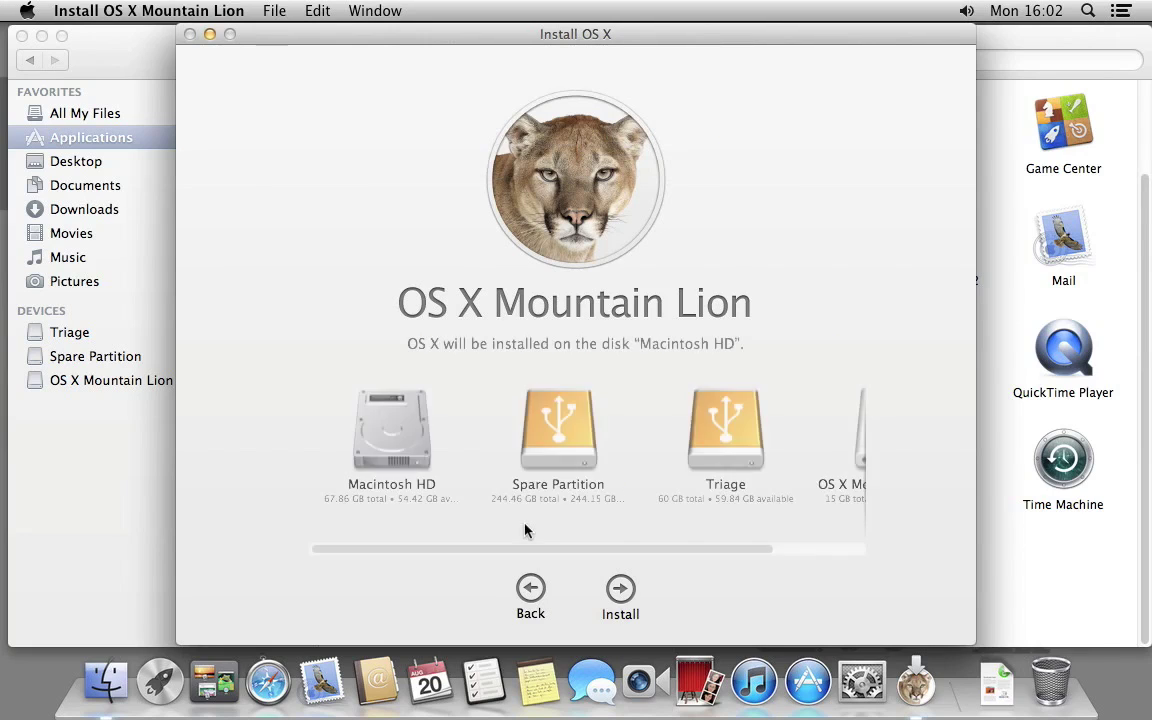
left_click_drag(596, 550, 710, 560)
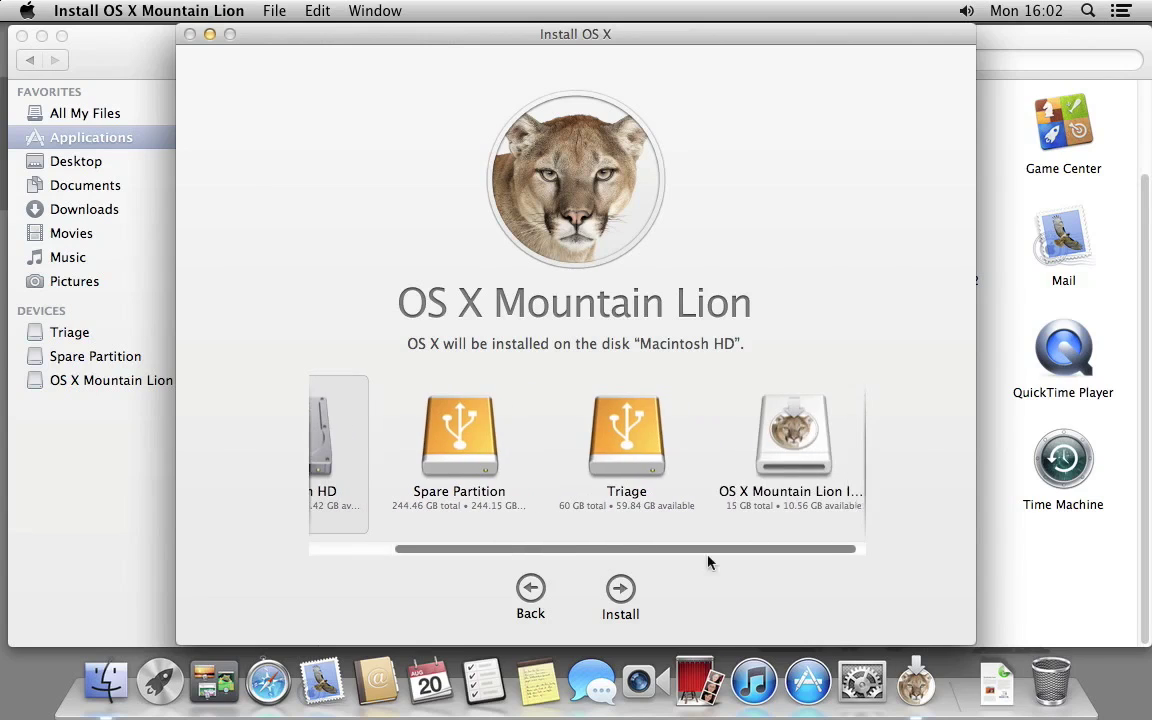
left_click(595, 455)
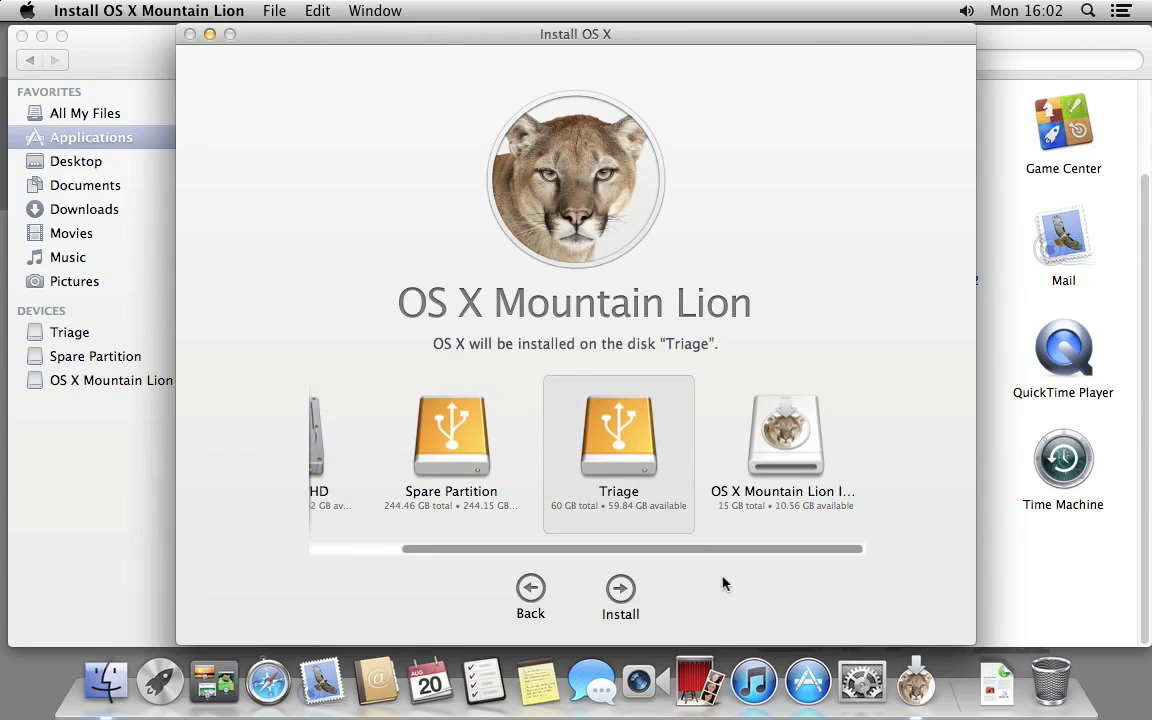
left_click(621, 590)
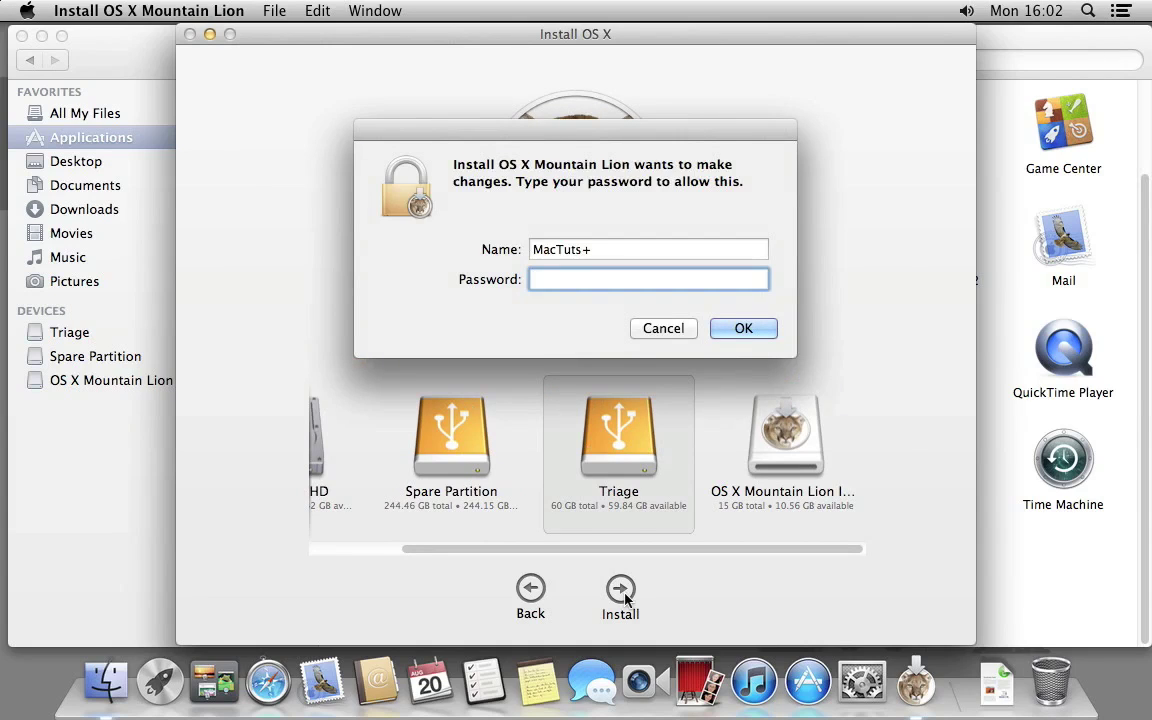
Step: Enter the admin account password to authorise the Mountain Lion install
type("••••••")
key("Return")
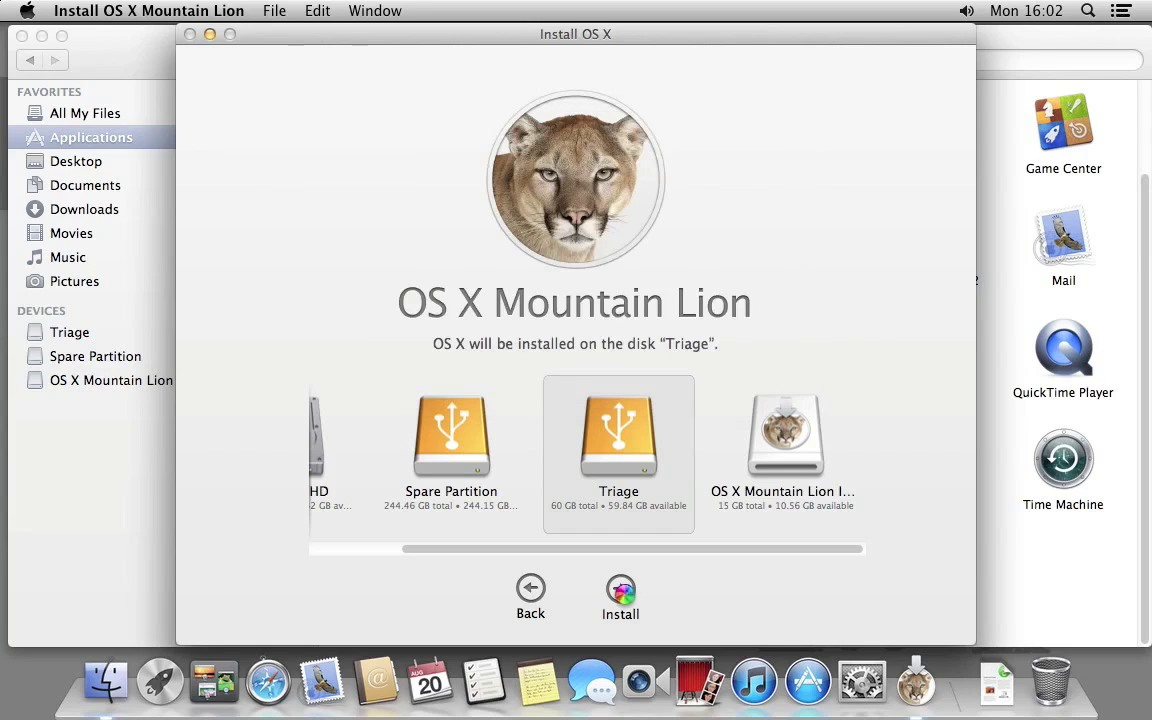